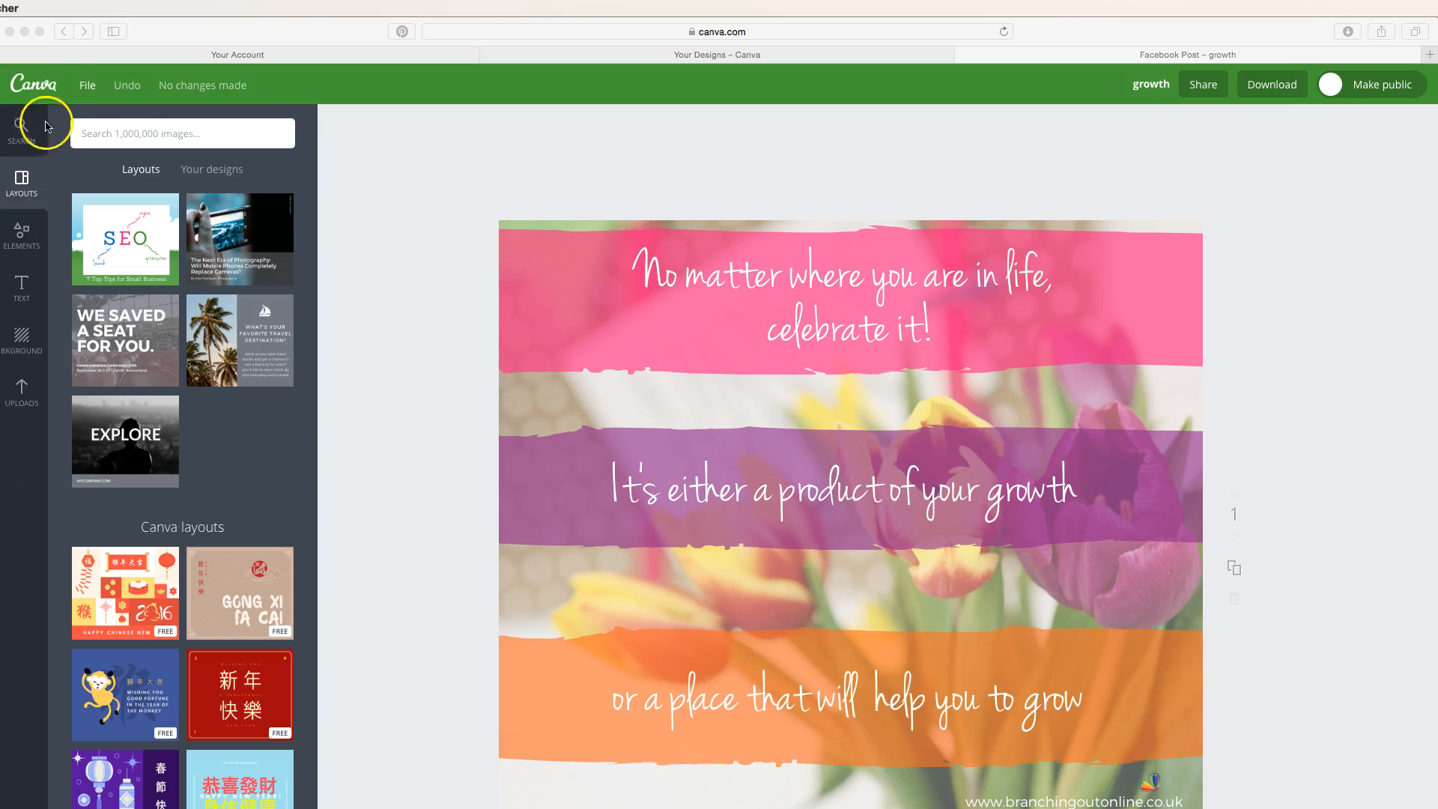
- Leave the open design and create a new blank Instagram Post design
{"action": "left_click", "coordinate": [49, 91]}
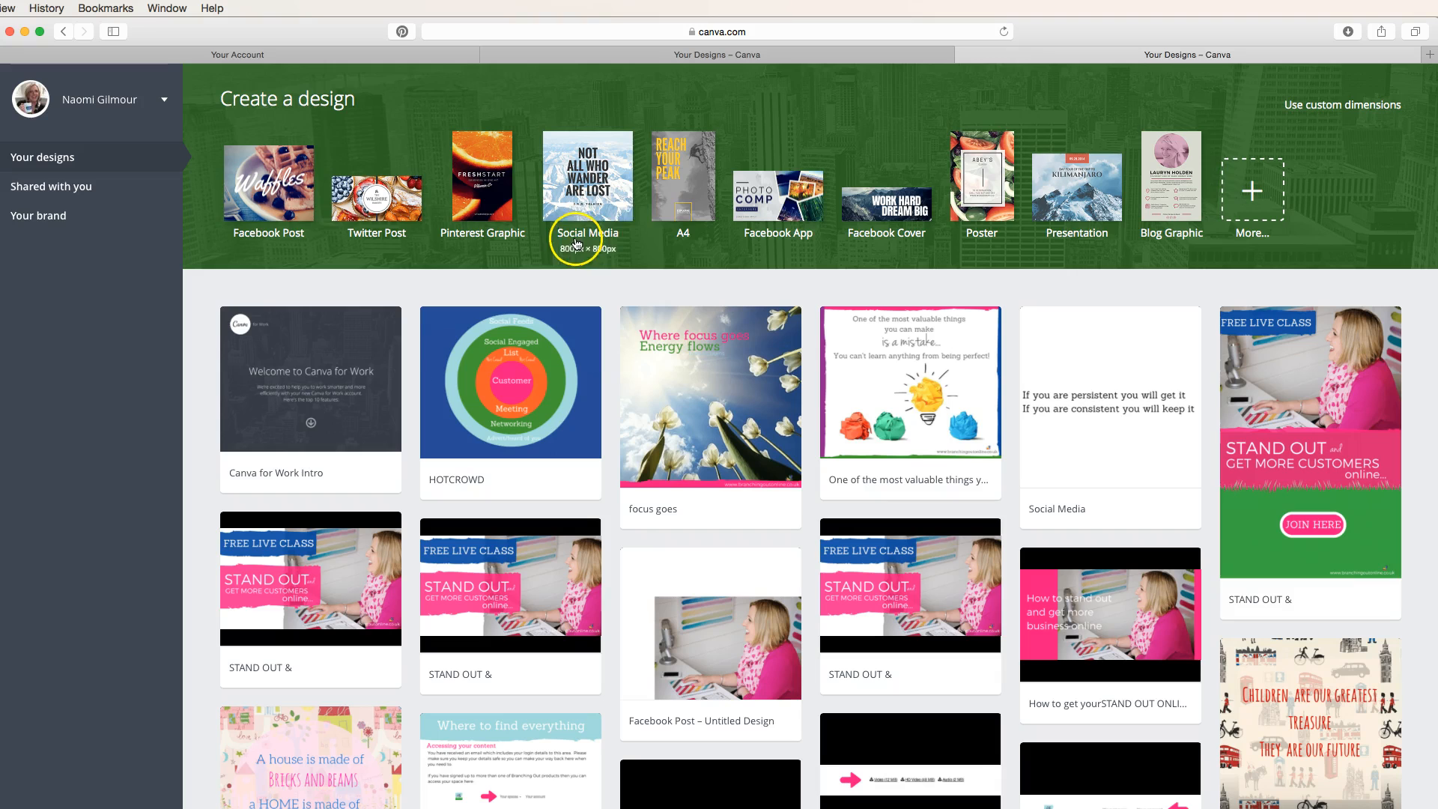
{"action": "left_click", "coordinate": [1251, 195]}
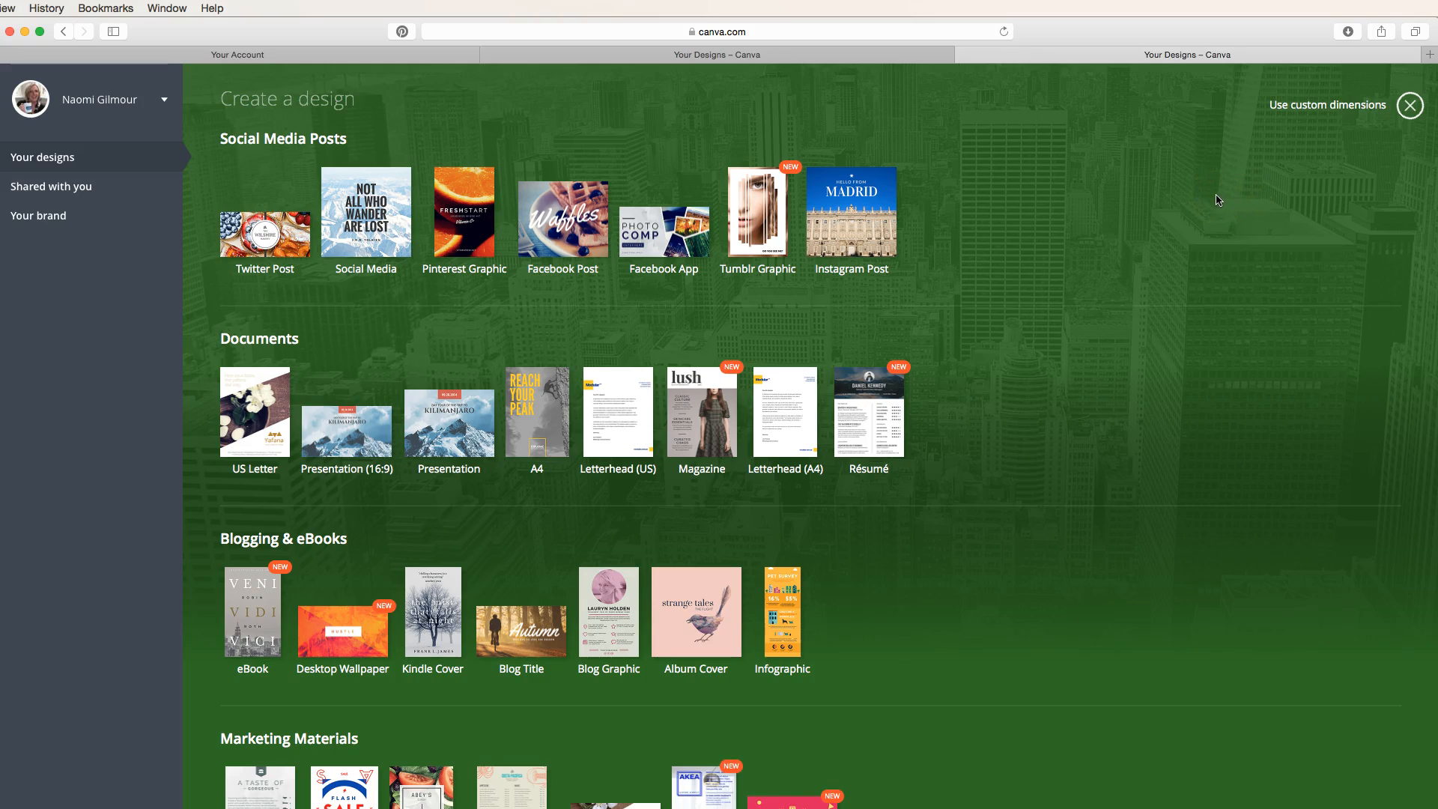
{"action": "left_click", "coordinate": [850, 233]}
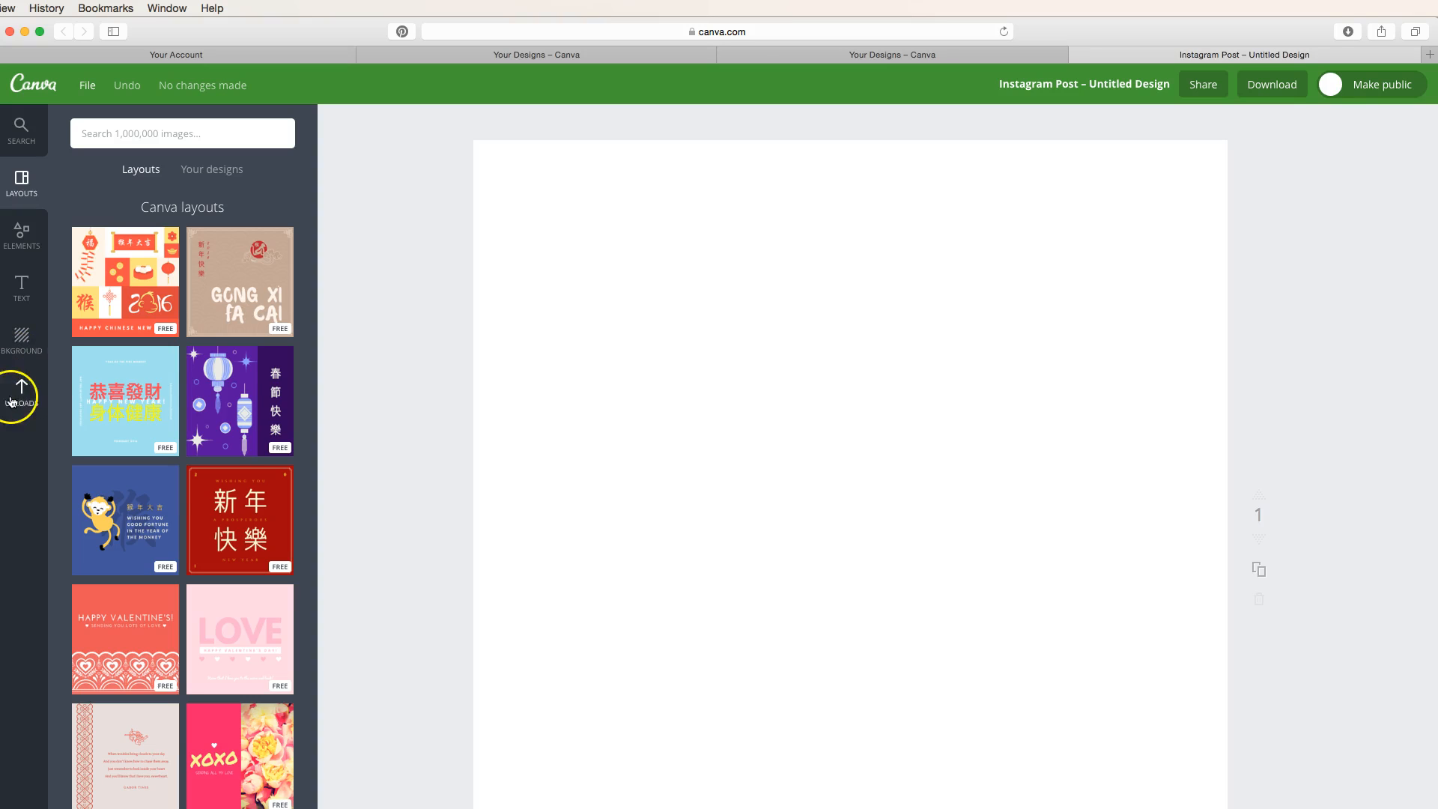
- Browse the stock backgrounds, then place the uploaded photo of white tulips against a sunny sky and enlarge it to cover the whole canvas
{"action": "left_click", "coordinate": [23, 353]}
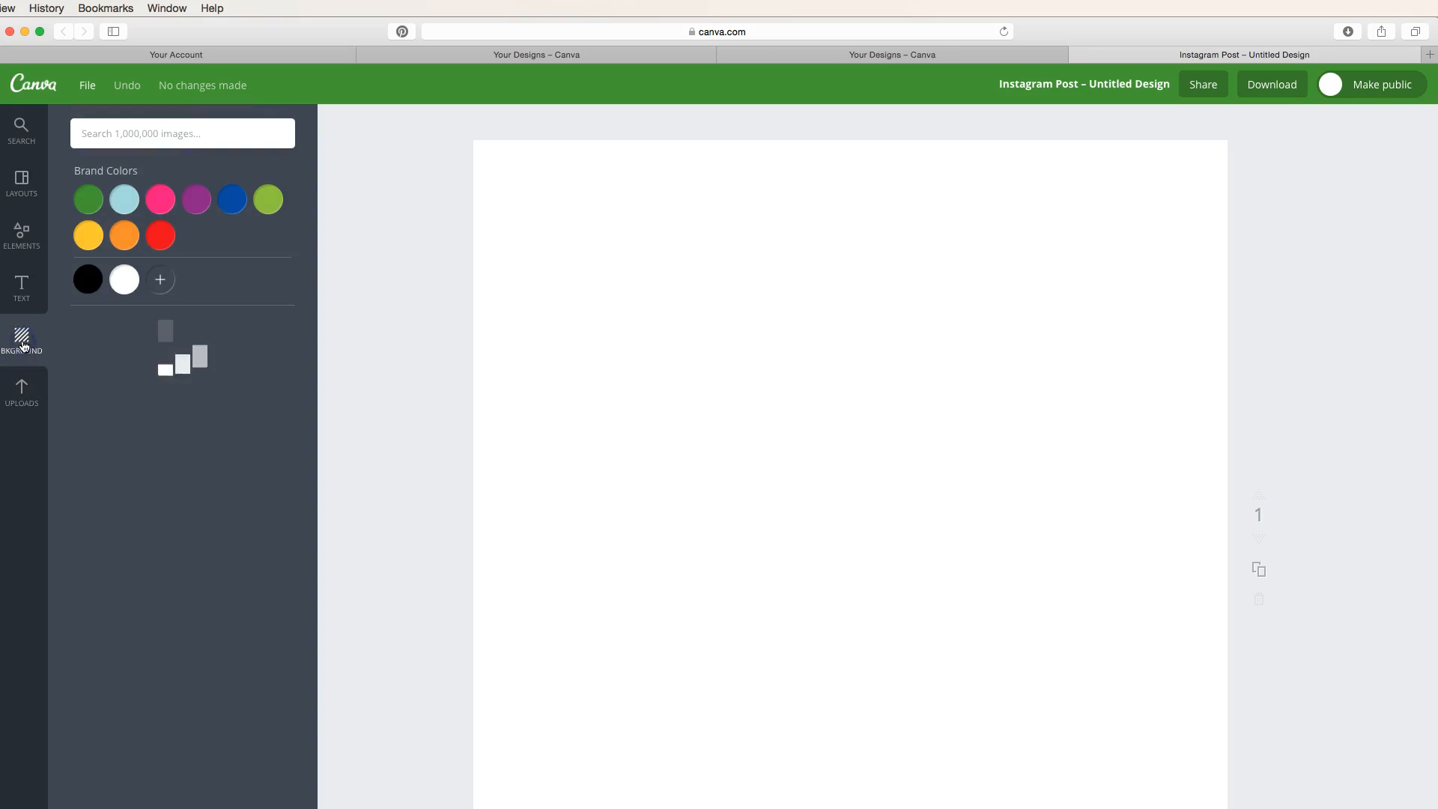
{"action": "scroll", "coordinate": [158, 455], "scroll_direction": "down", "scroll_amount": 10}
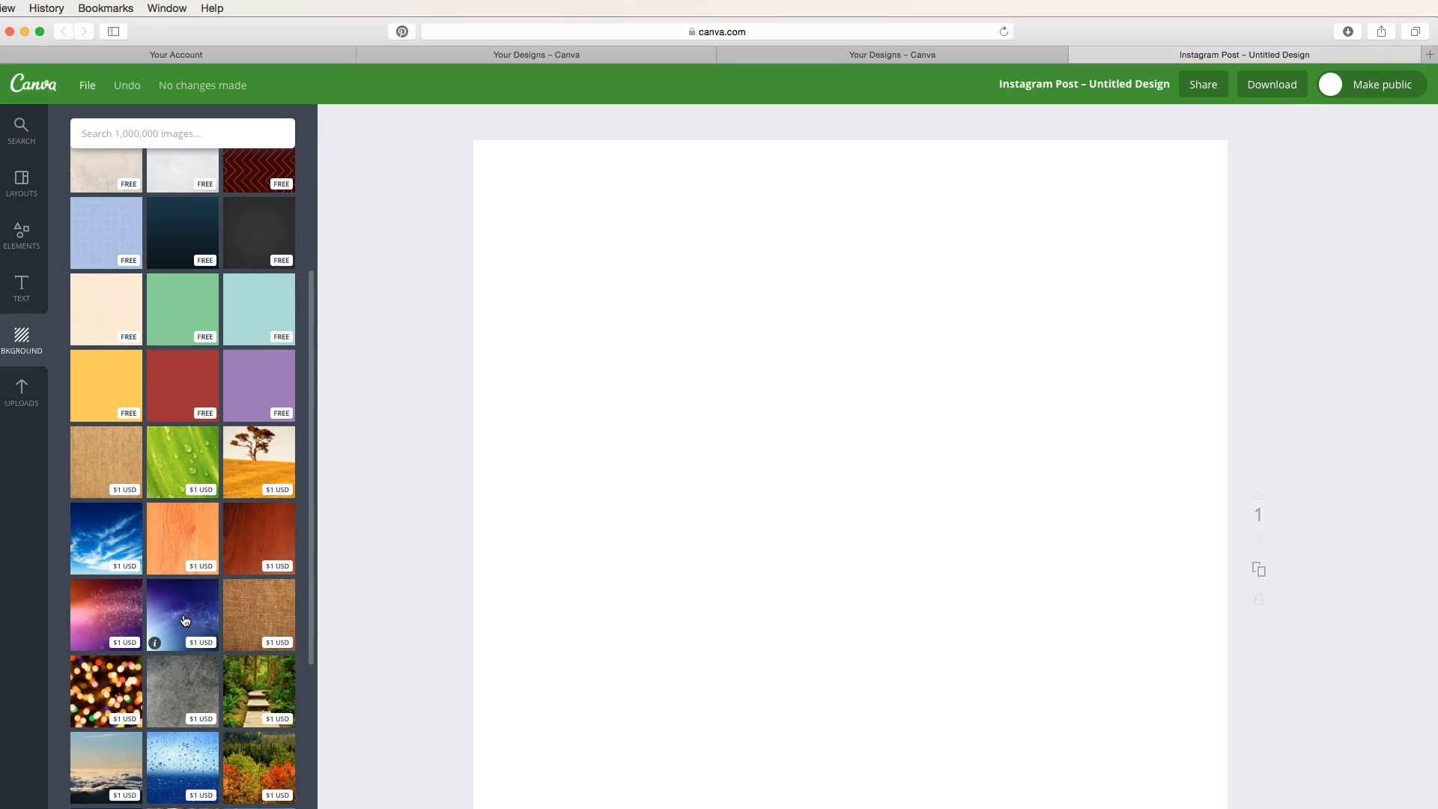
{"action": "left_click", "coordinate": [22, 392]}
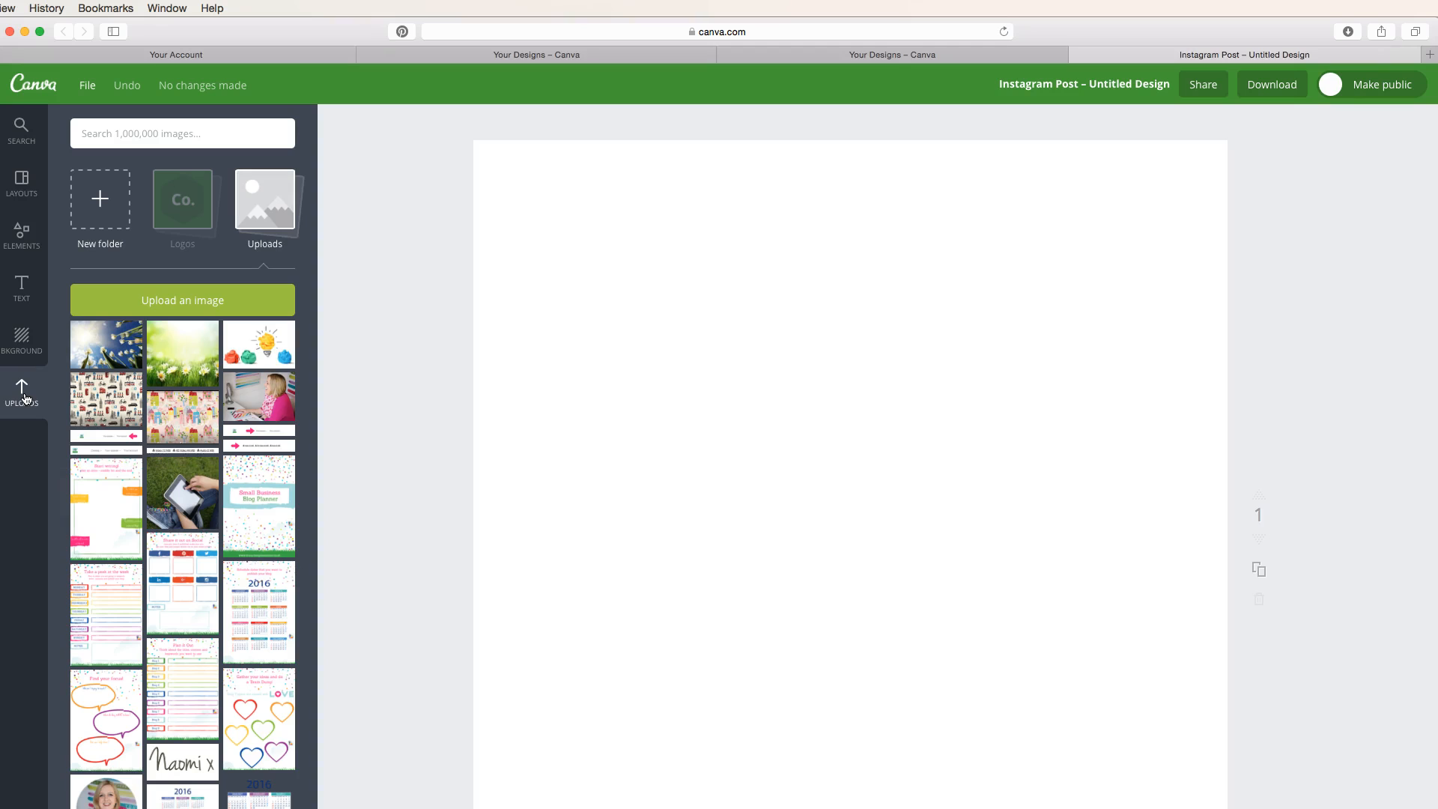
{"action": "left_click", "coordinate": [119, 351]}
{"action": "left_click_drag", "start_coordinate": [112, 354], "coordinate": [652, 255]}
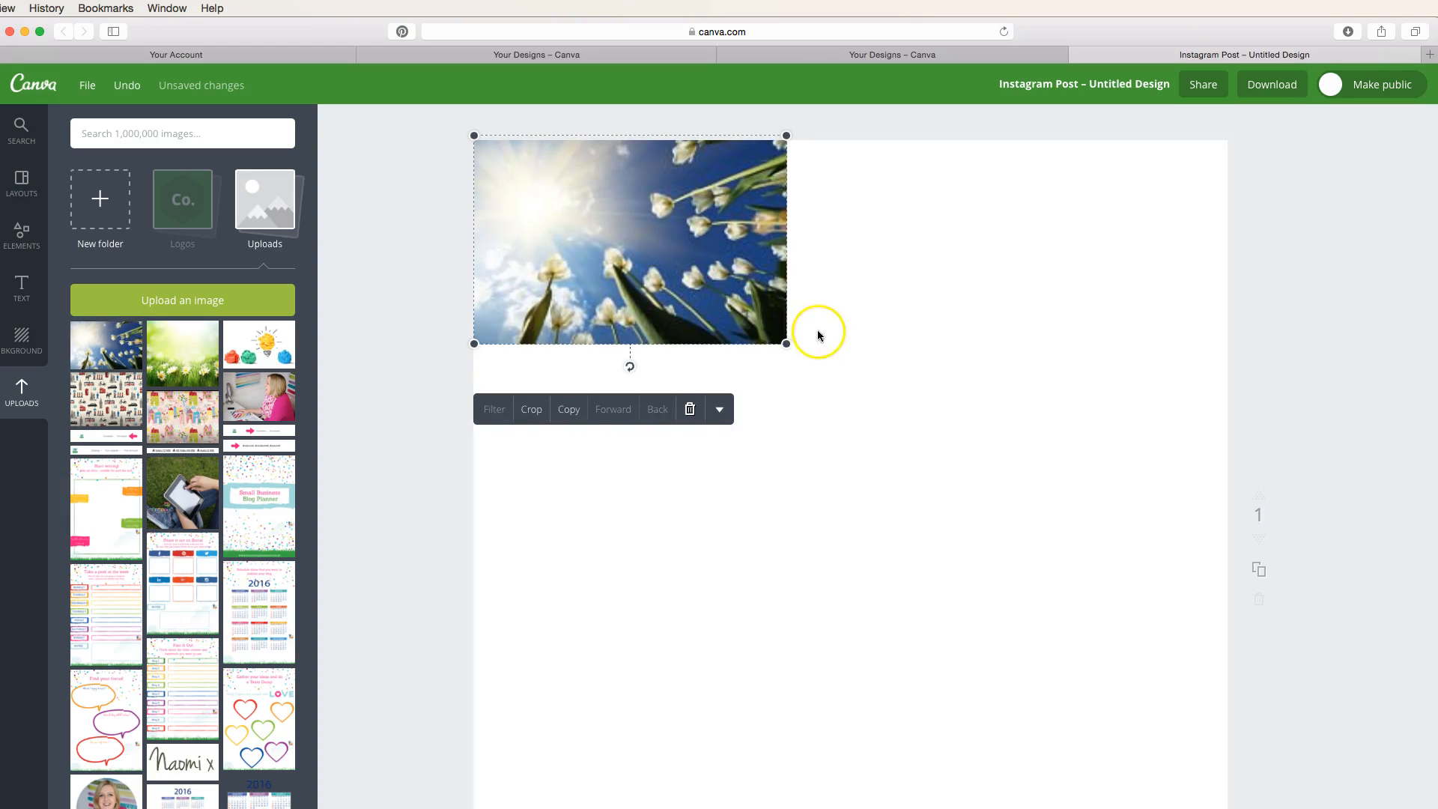
{"action": "left_click_drag", "start_coordinate": [786, 341], "coordinate": [1422, 805]}
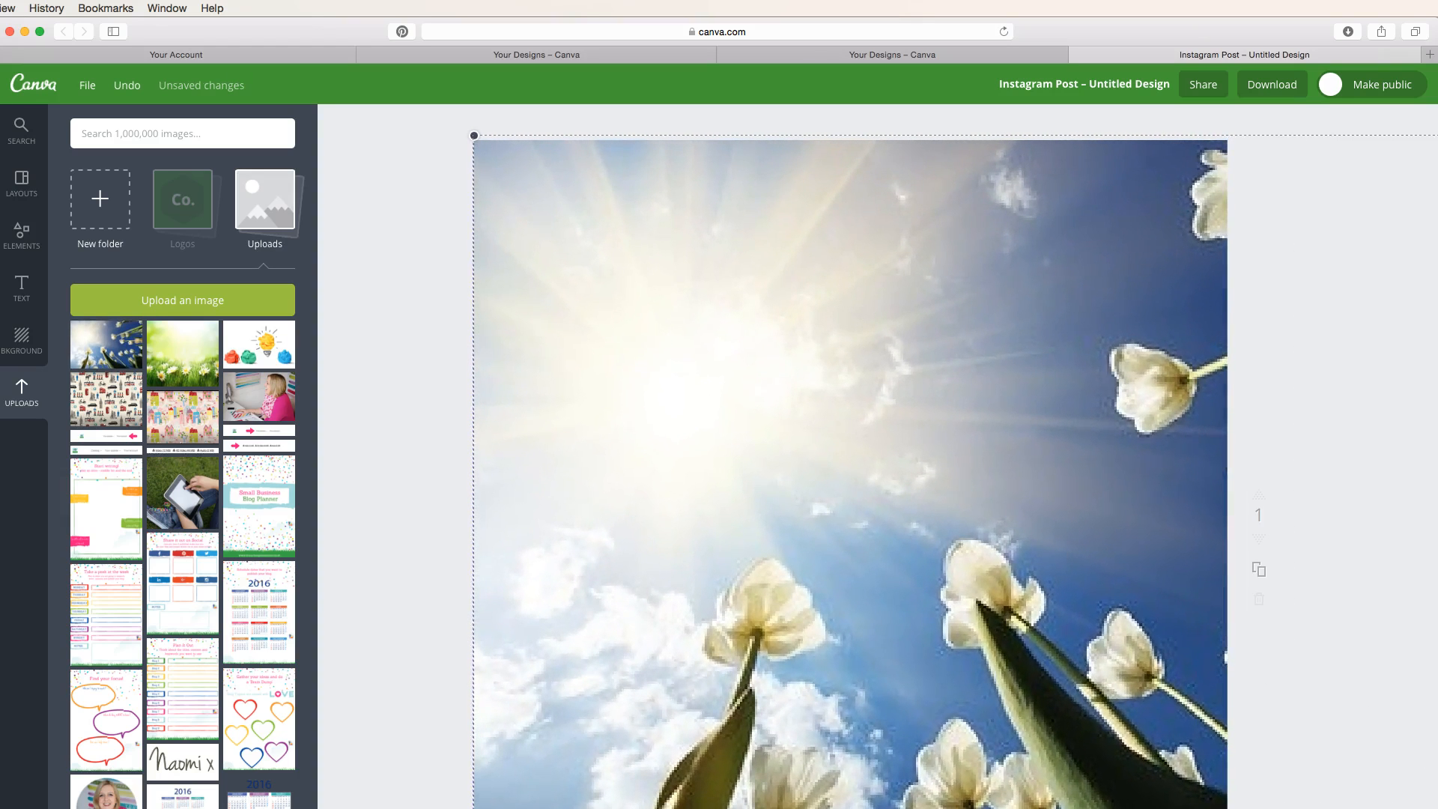
{"action": "left_click", "coordinate": [390, 330]}
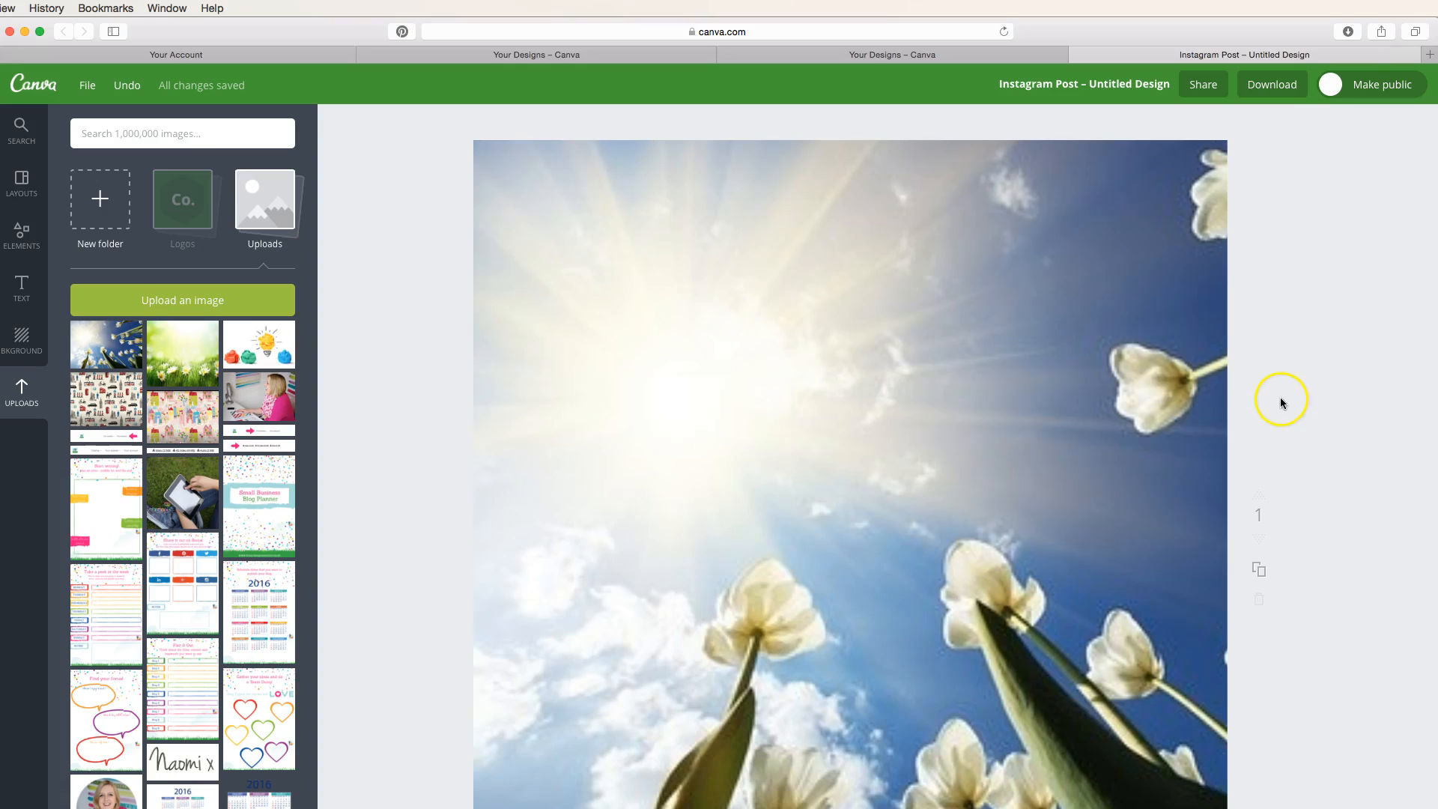
- Search the library for "rectangle" and add the red rough-edged strip, enlarged across the upper part of the photo
{"action": "left_click", "coordinate": [225, 140]}
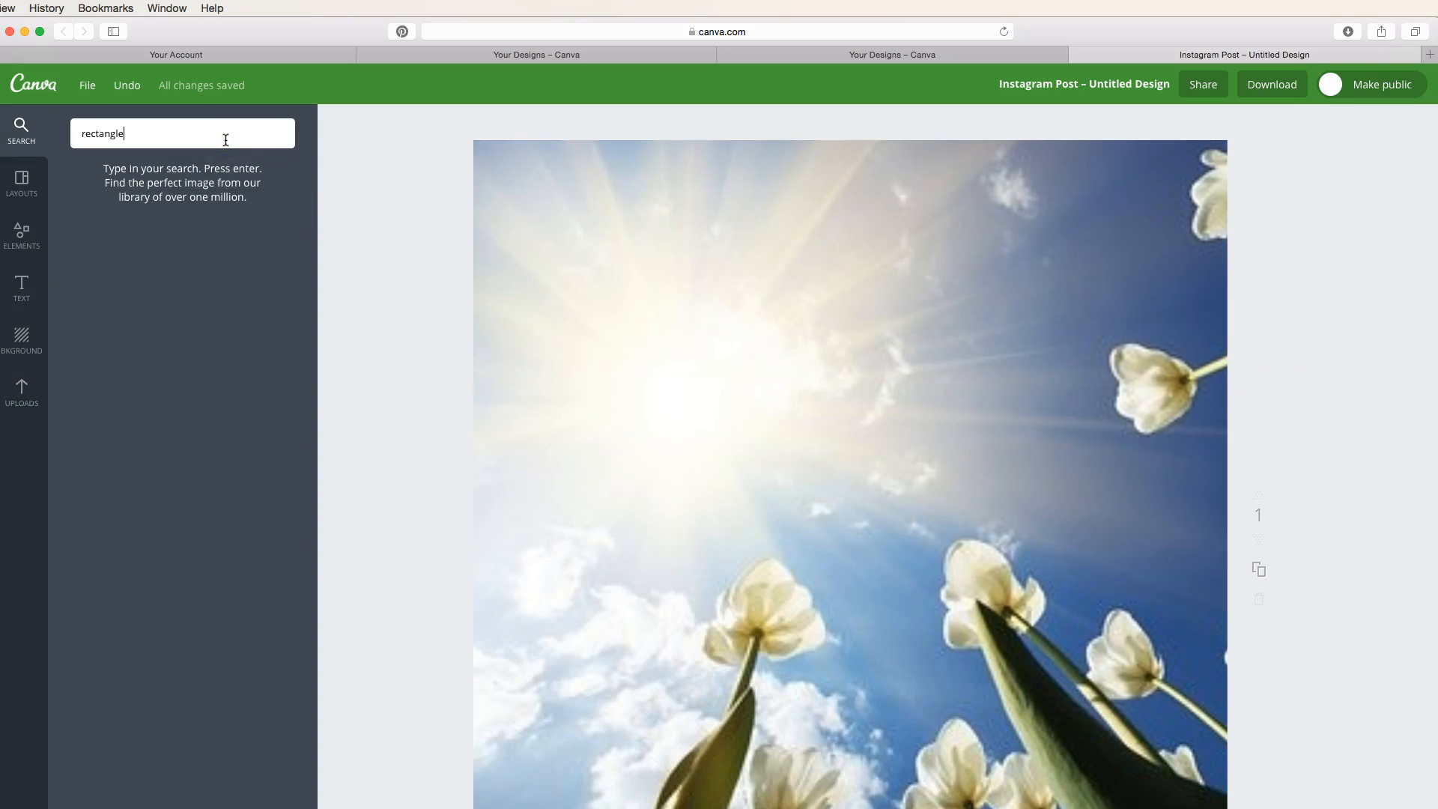
{"action": "key", "text": "Return"}
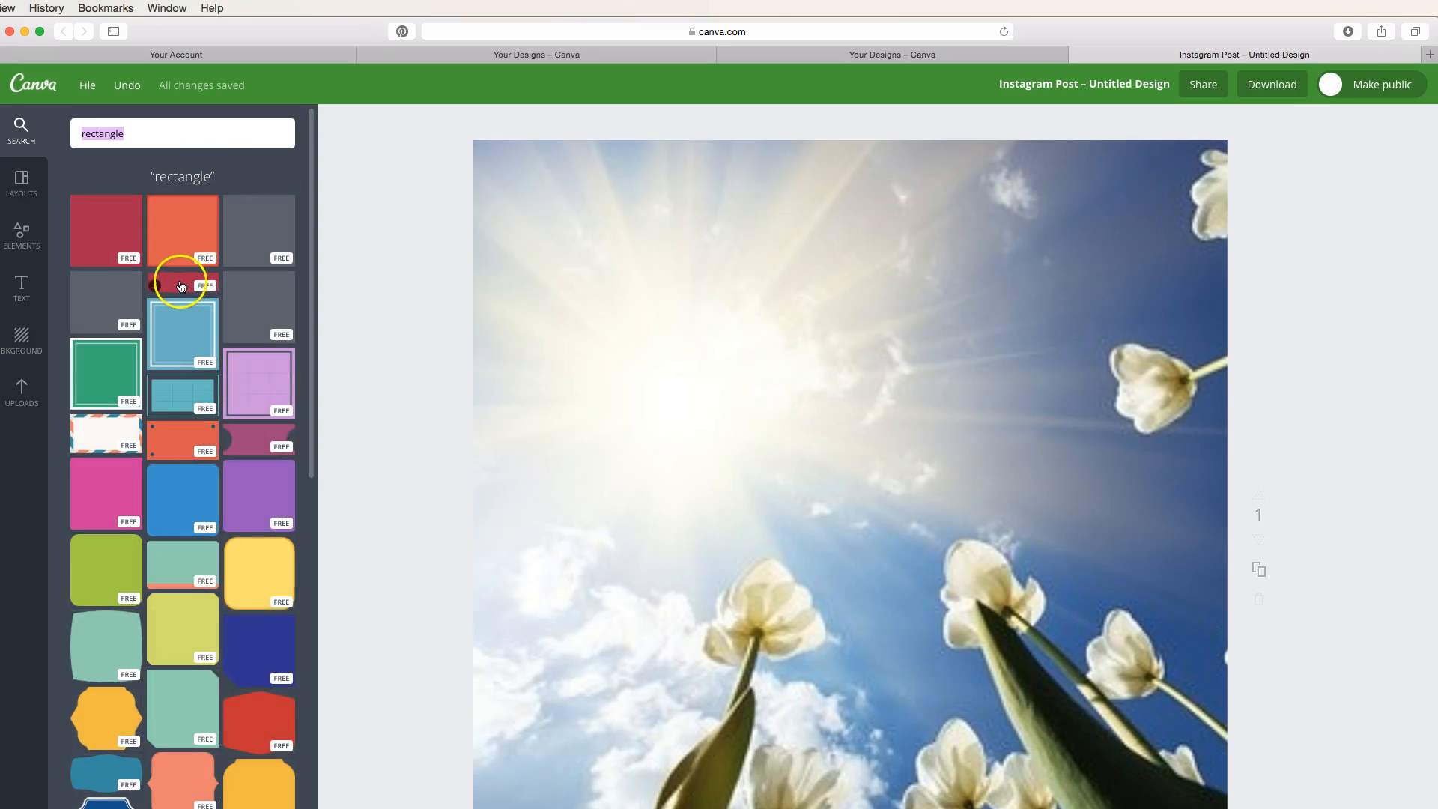
{"action": "left_click_drag", "start_coordinate": [178, 286], "coordinate": [599, 253]}
{"action": "left_click_drag", "start_coordinate": [787, 288], "coordinate": [1310, 411]}
{"action": "left_click_drag", "start_coordinate": [925, 340], "coordinate": [924, 305]}
{"action": "left_click", "coordinate": [889, 385]}
{"action": "left_click_drag", "start_coordinate": [653, 293], "coordinate": [574, 273]}
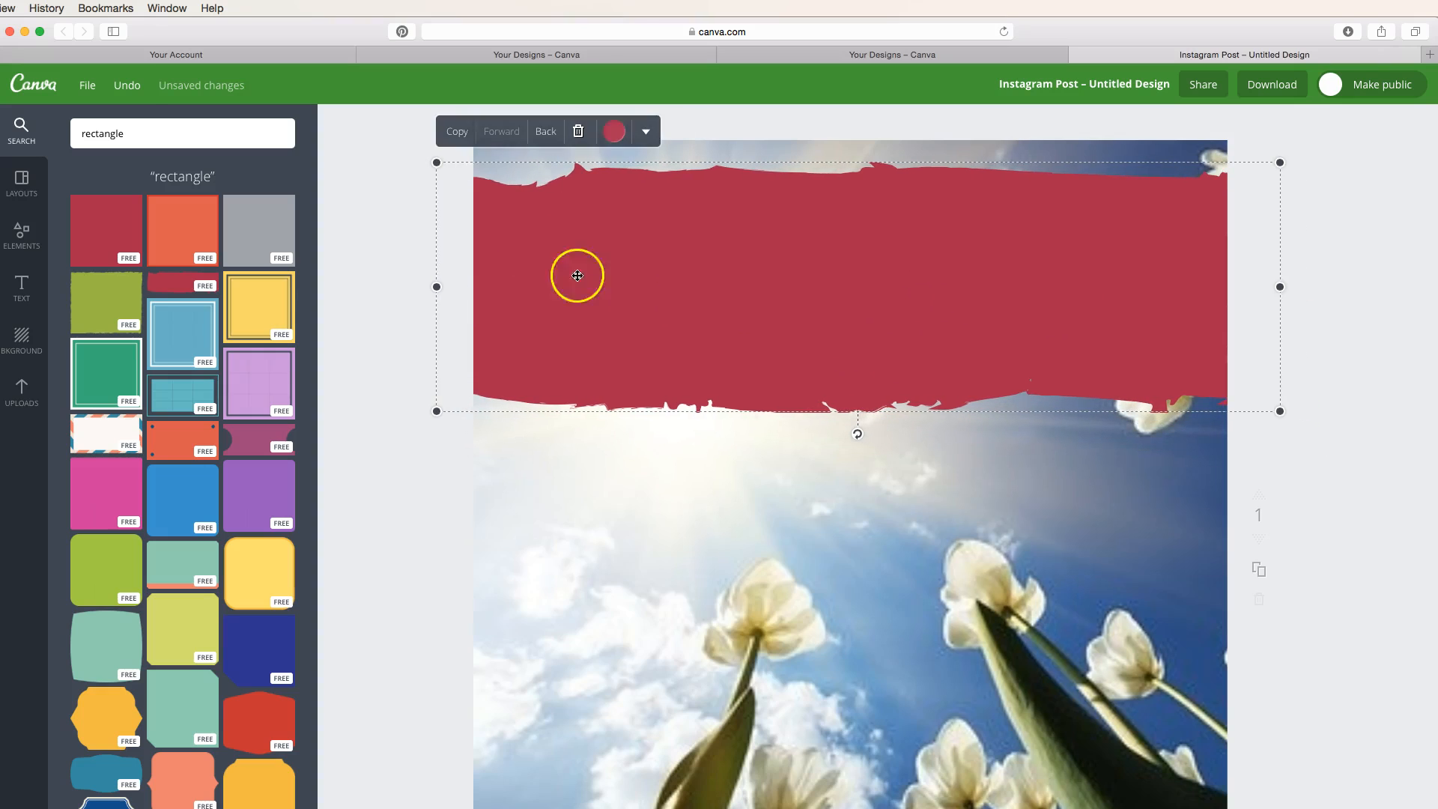
- Try larger sizes and other positions for the red strip, then fit it across the full canvas width near the photo's upper edge
{"action": "left_click_drag", "start_coordinate": [1281, 410], "coordinate": [1437, 486]}
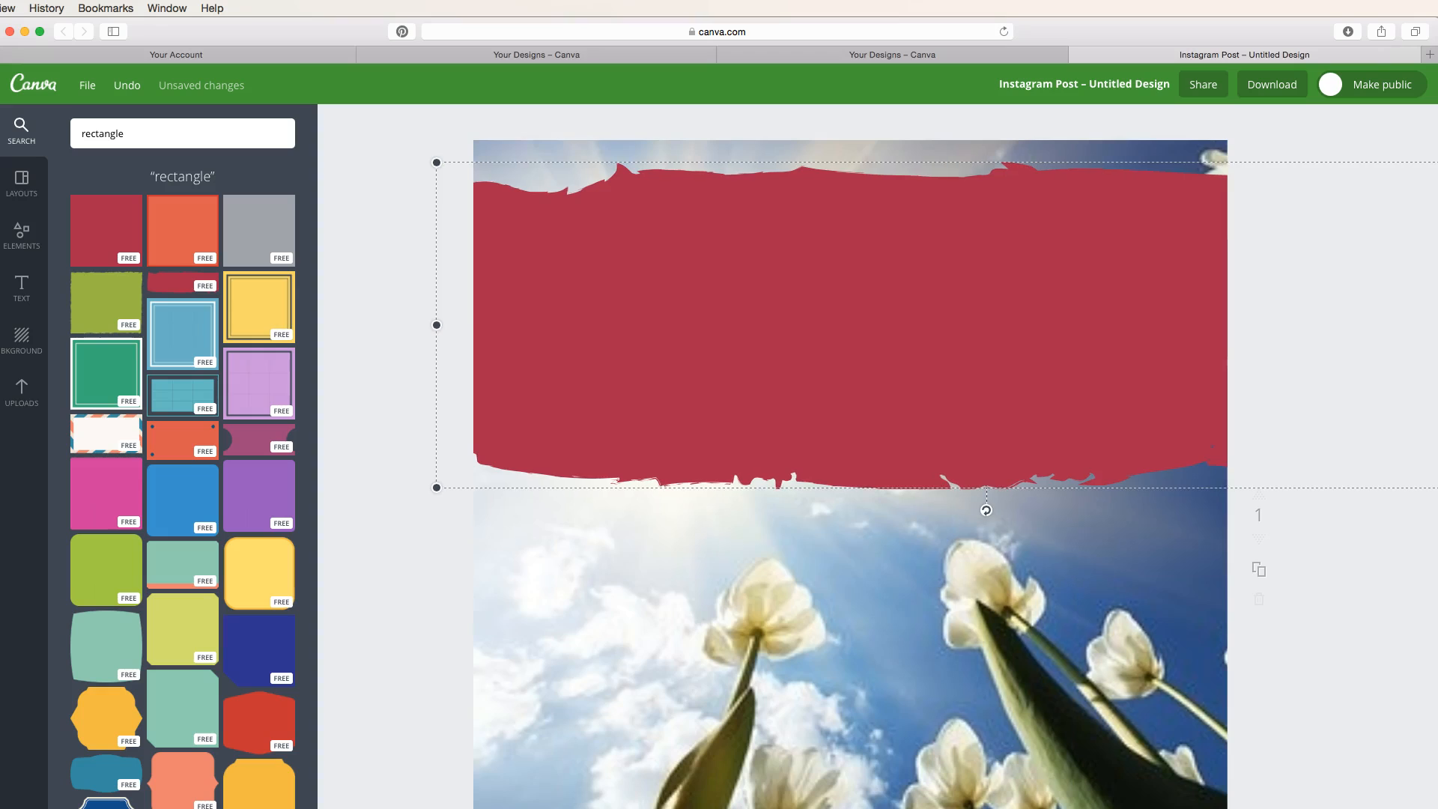
{"action": "left_click", "coordinate": [529, 401]}
{"action": "left_click_drag", "start_coordinate": [668, 401], "coordinate": [636, 181]}
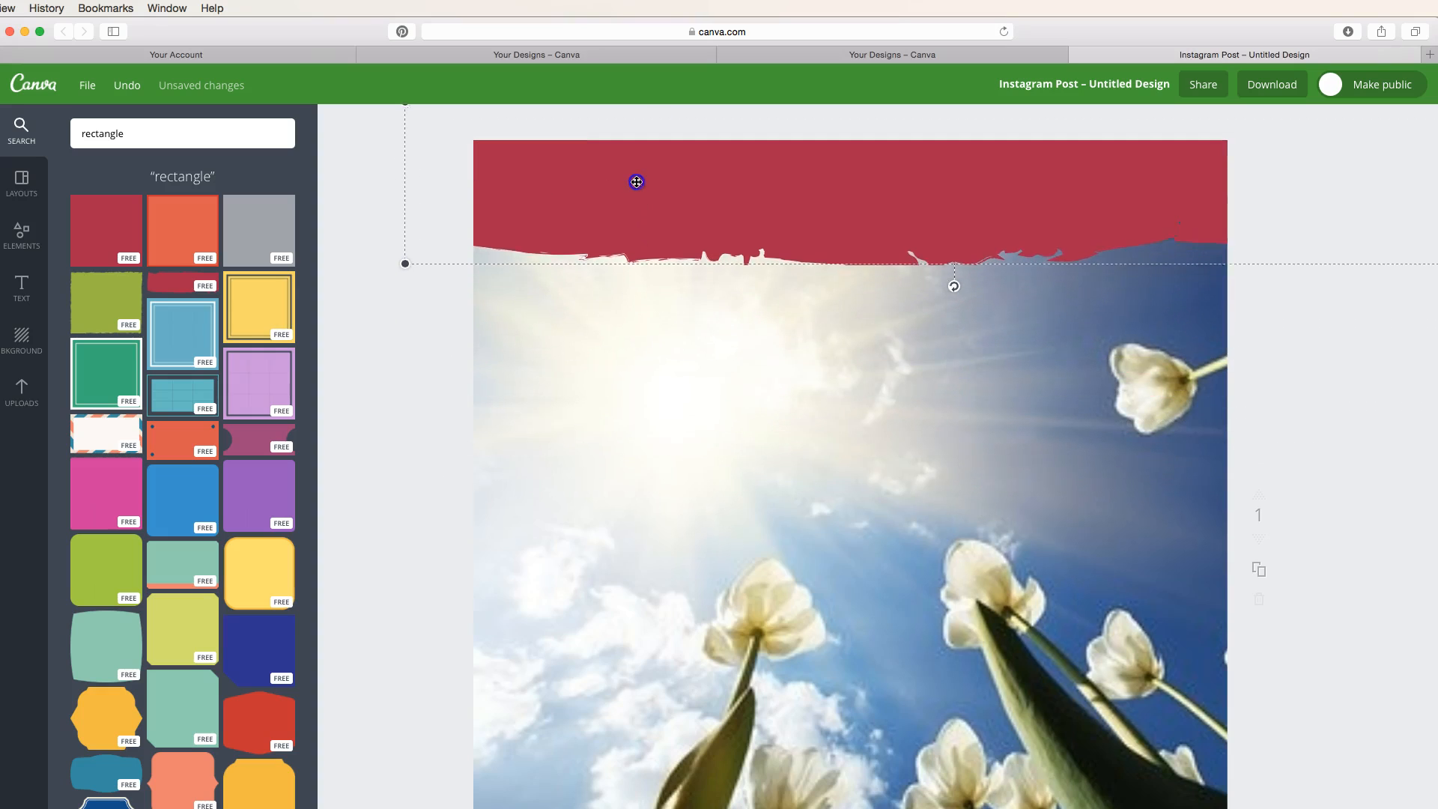
{"action": "left_click_drag", "start_coordinate": [751, 231], "coordinate": [754, 517]}
{"action": "left_click_drag", "start_coordinate": [404, 225], "coordinate": [816, 417]}
{"action": "mouse_move", "coordinate": [1029, 445]}
{"action": "left_mouse_down"}
{"action": "mouse_move", "coordinate": [680, 347]}
{"action": "mouse_move", "coordinate": [695, 316]}
{"action": "mouse_move", "coordinate": [626, 304]}
{"action": "left_mouse_up"}
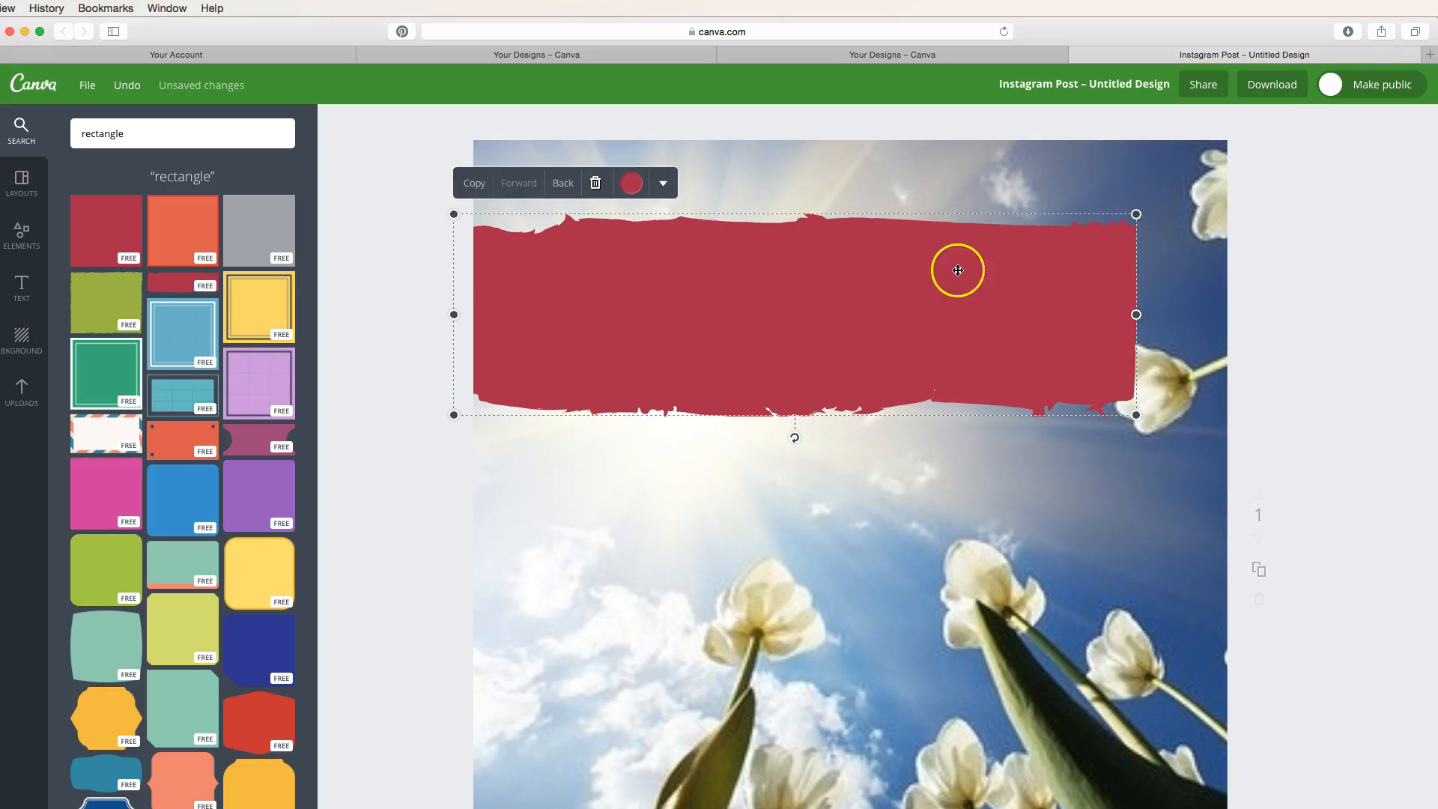
{"action": "left_click_drag", "start_coordinate": [1137, 215], "coordinate": [1259, 193]}
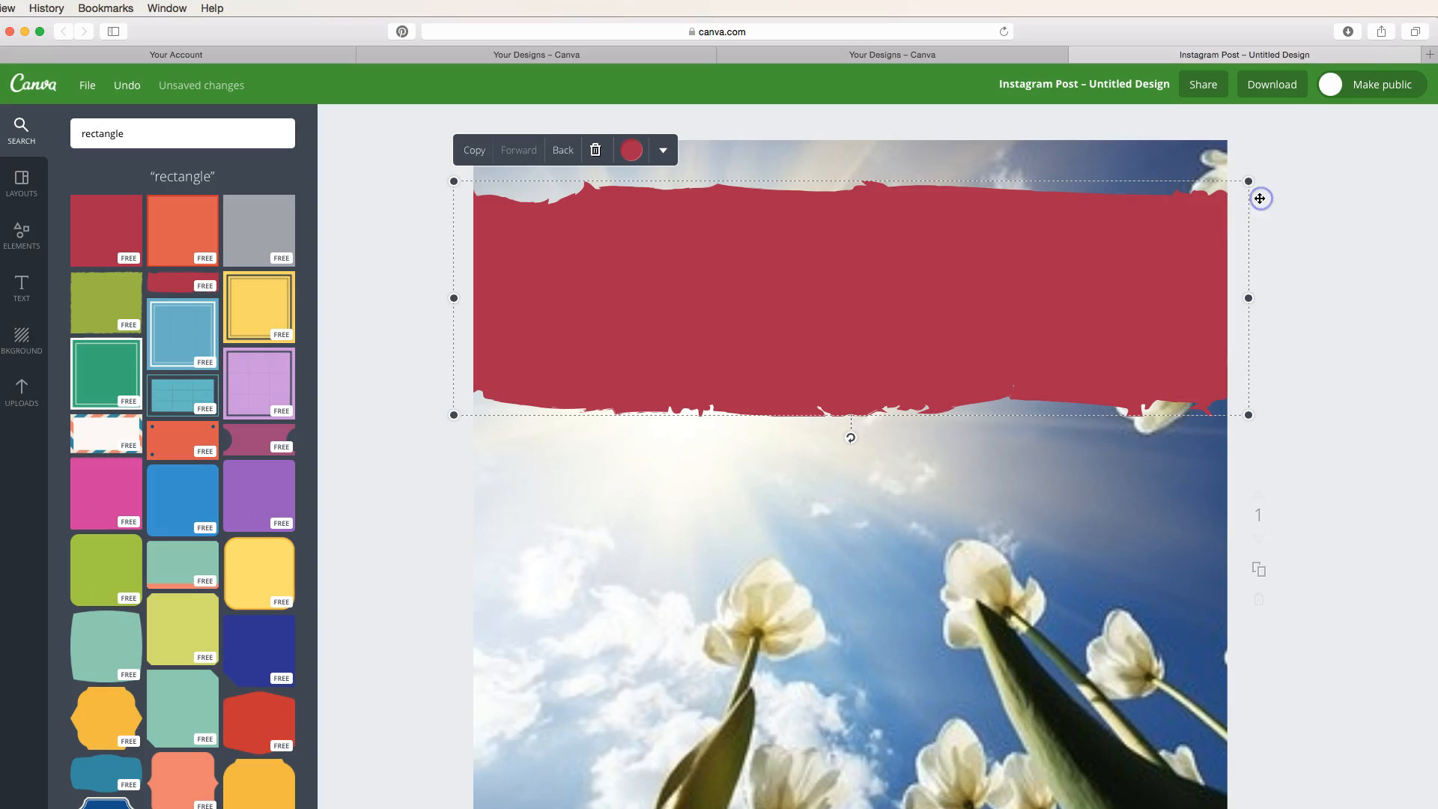
- Try a custom muted pink on the strip, then recolour it with the bright pink brand colour
{"action": "left_click", "coordinate": [631, 151]}
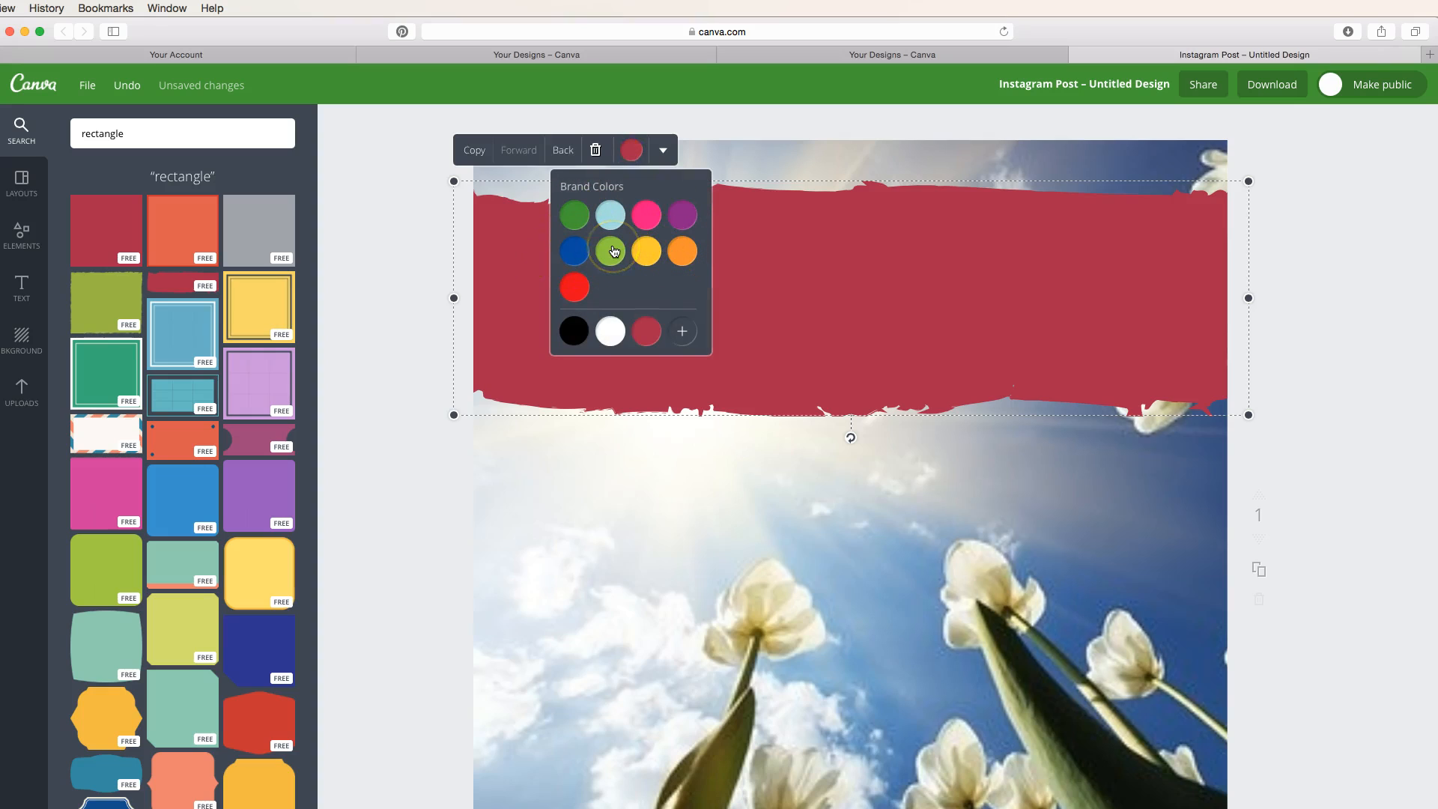
{"action": "left_click", "coordinate": [683, 331]}
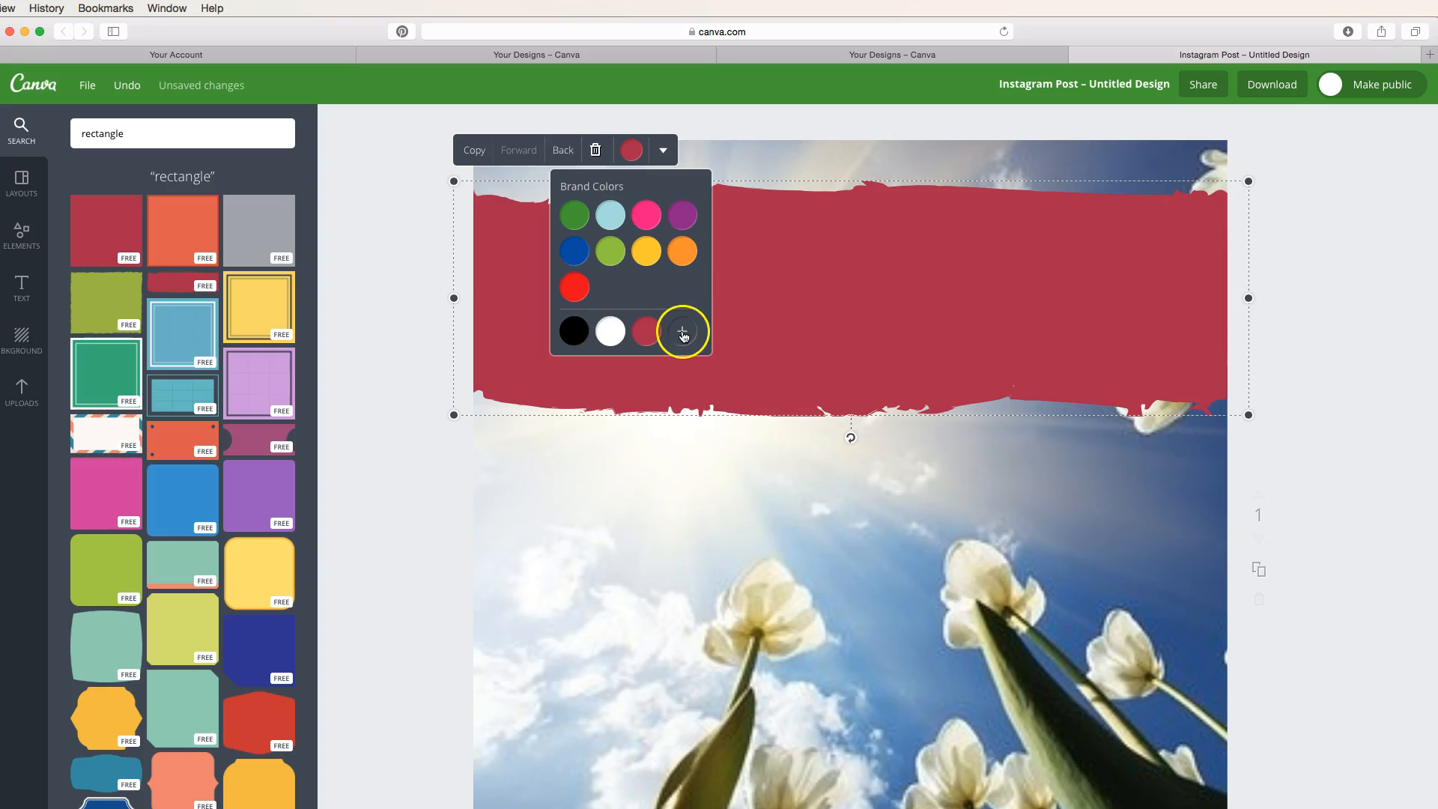
{"action": "left_click_drag", "start_coordinate": [771, 536], "coordinate": [833, 539]}
{"action": "mouse_move", "coordinate": [822, 401]}
{"action": "left_mouse_down"}
{"action": "mouse_move", "coordinate": [751, 404]}
{"action": "mouse_move", "coordinate": [796, 366]}
{"action": "mouse_move", "coordinate": [813, 395]}
{"action": "mouse_move", "coordinate": [793, 405]}
{"action": "left_mouse_up"}
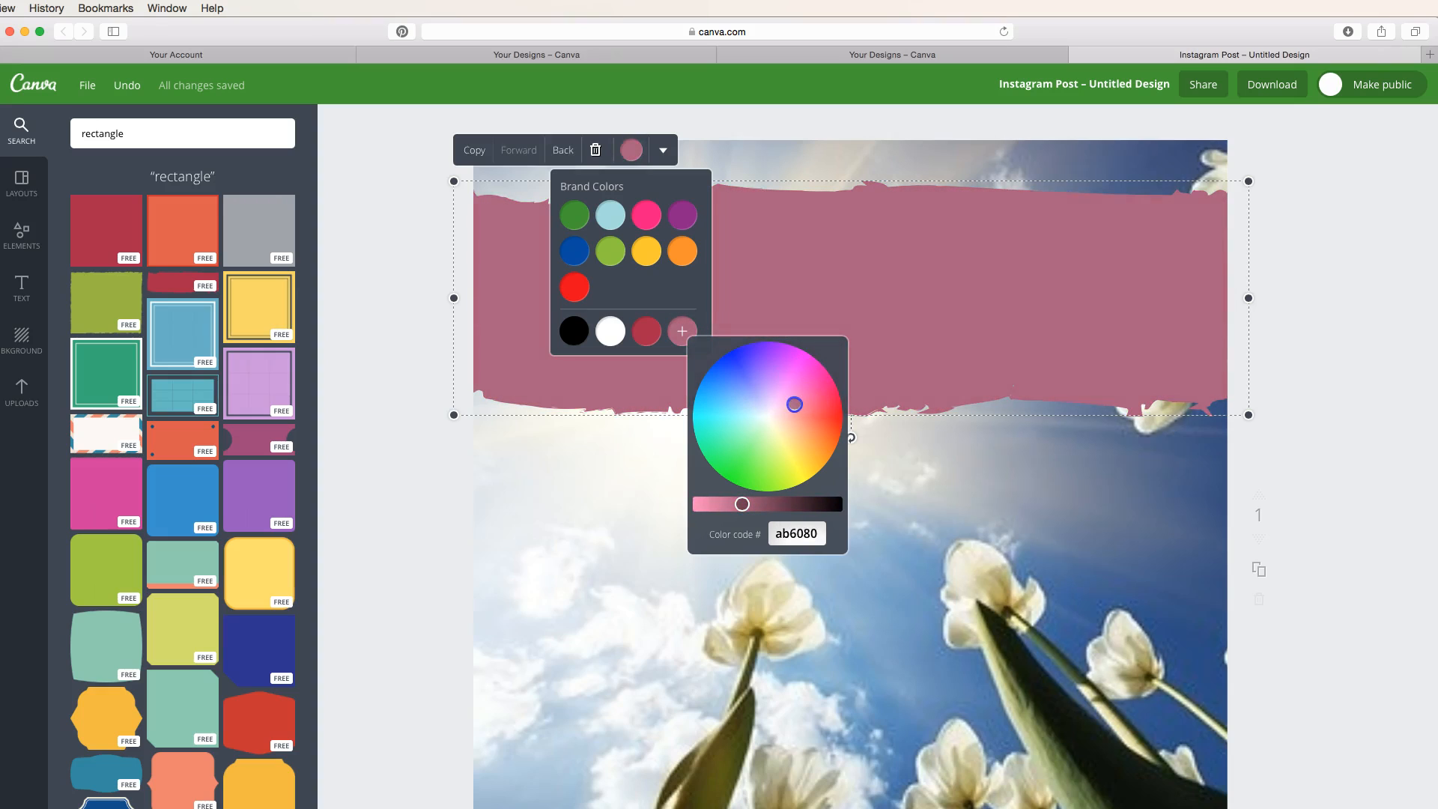
{"action": "left_click", "coordinate": [646, 215]}
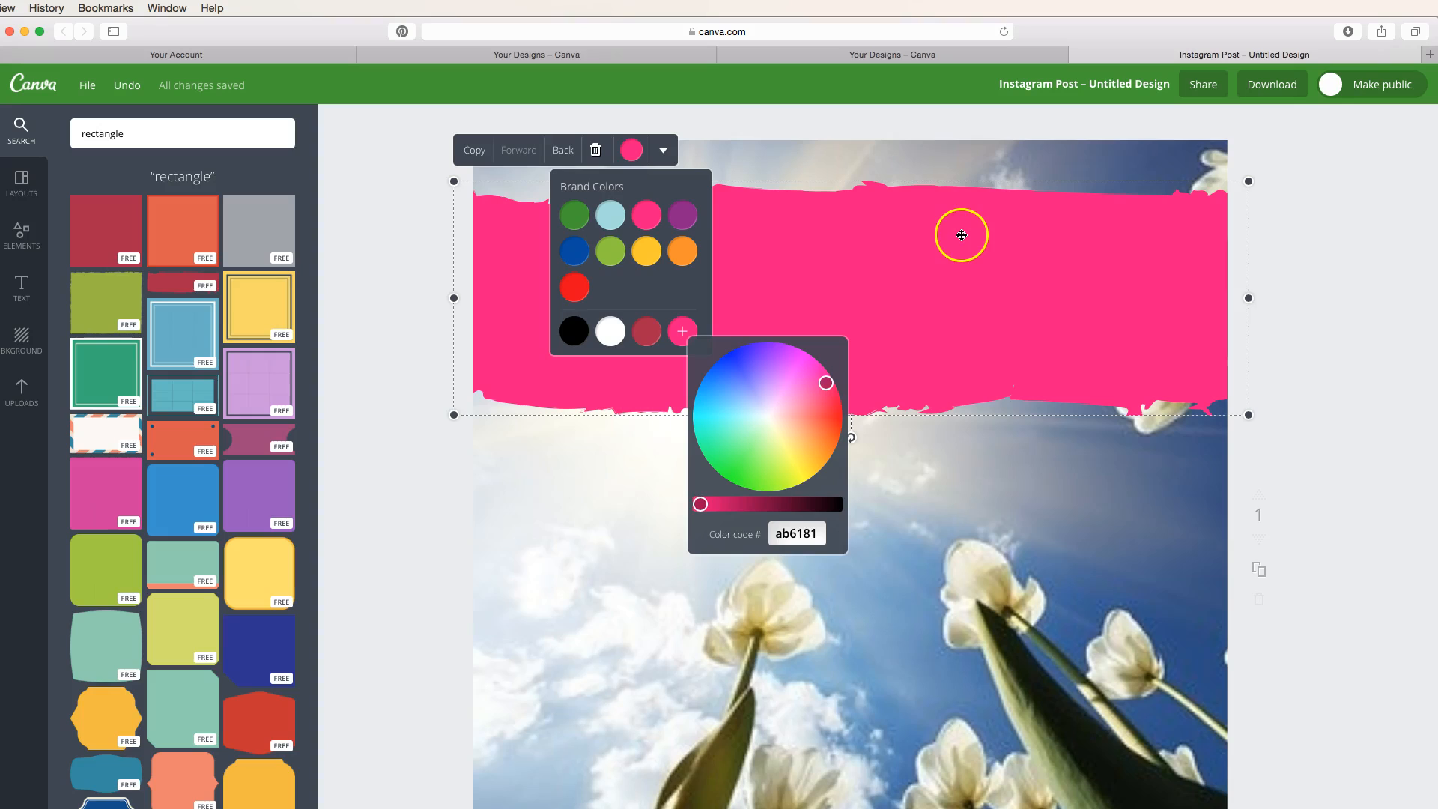
{"action": "left_click", "coordinate": [394, 352]}
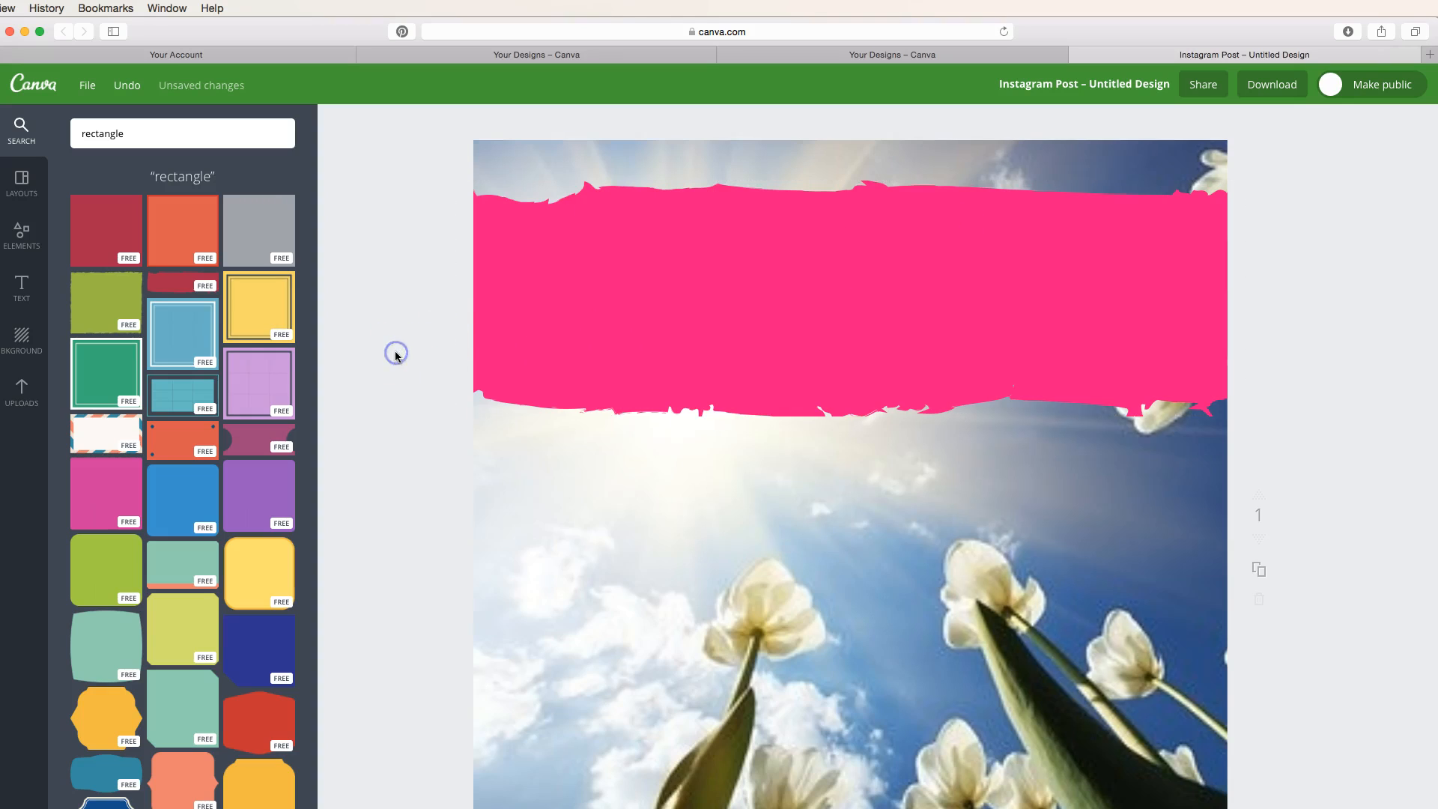
- Duplicate the pink strip and place the copy across the lower part of the photo, aligned with the original
{"action": "left_click", "coordinate": [736, 306]}
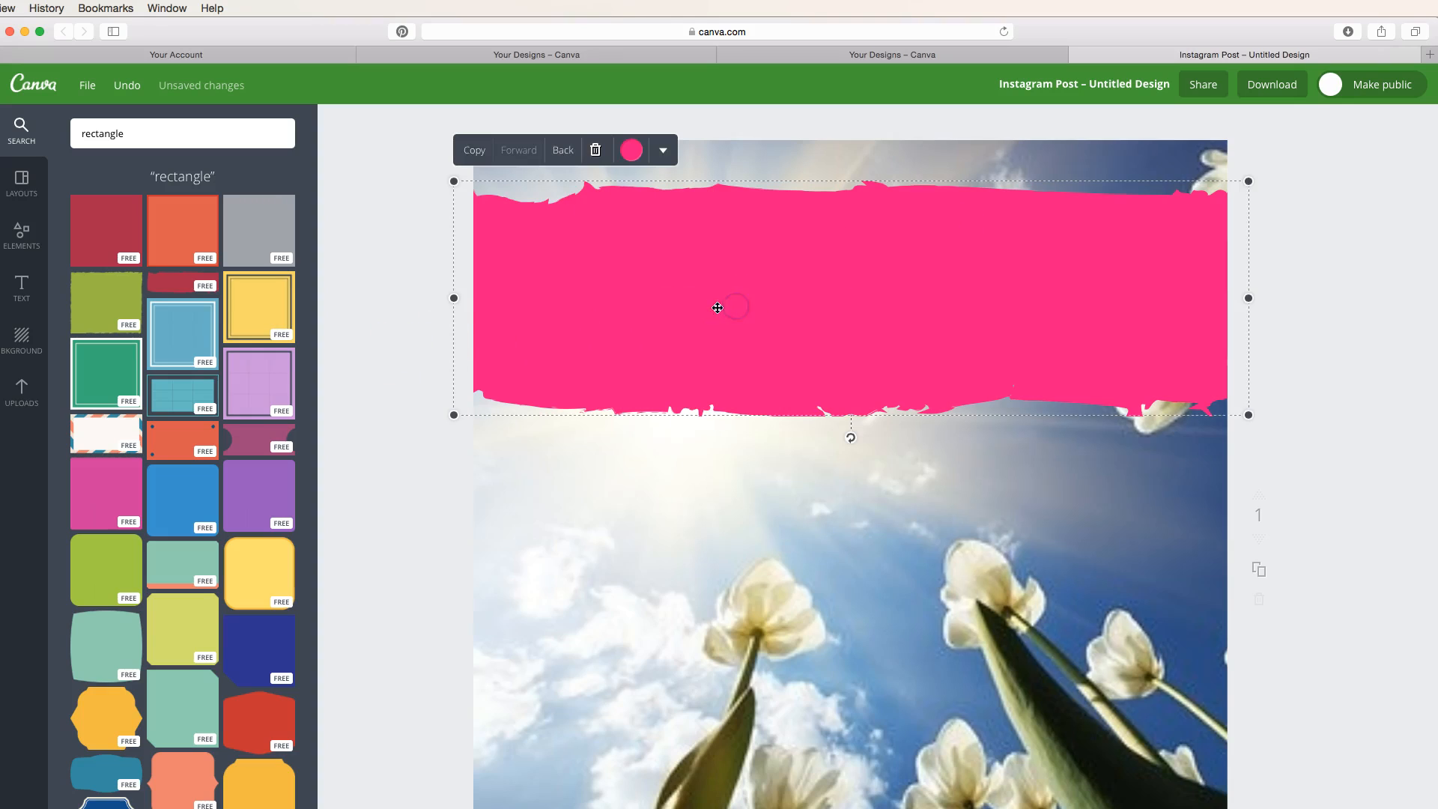
{"action": "left_click", "coordinate": [473, 155]}
{"action": "left_click_drag", "start_coordinate": [754, 273], "coordinate": [740, 590]}
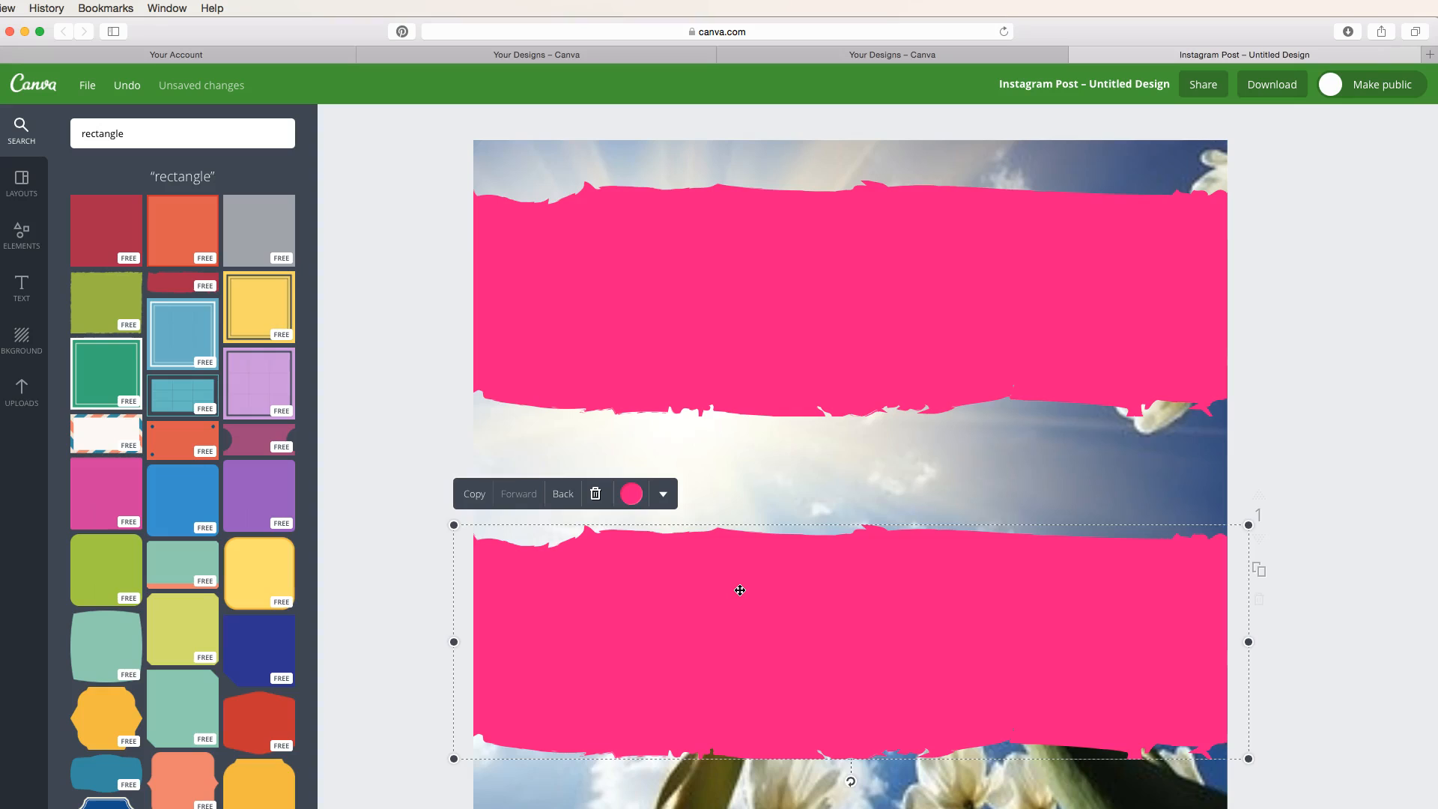
{"action": "left_click", "coordinate": [427, 366]}
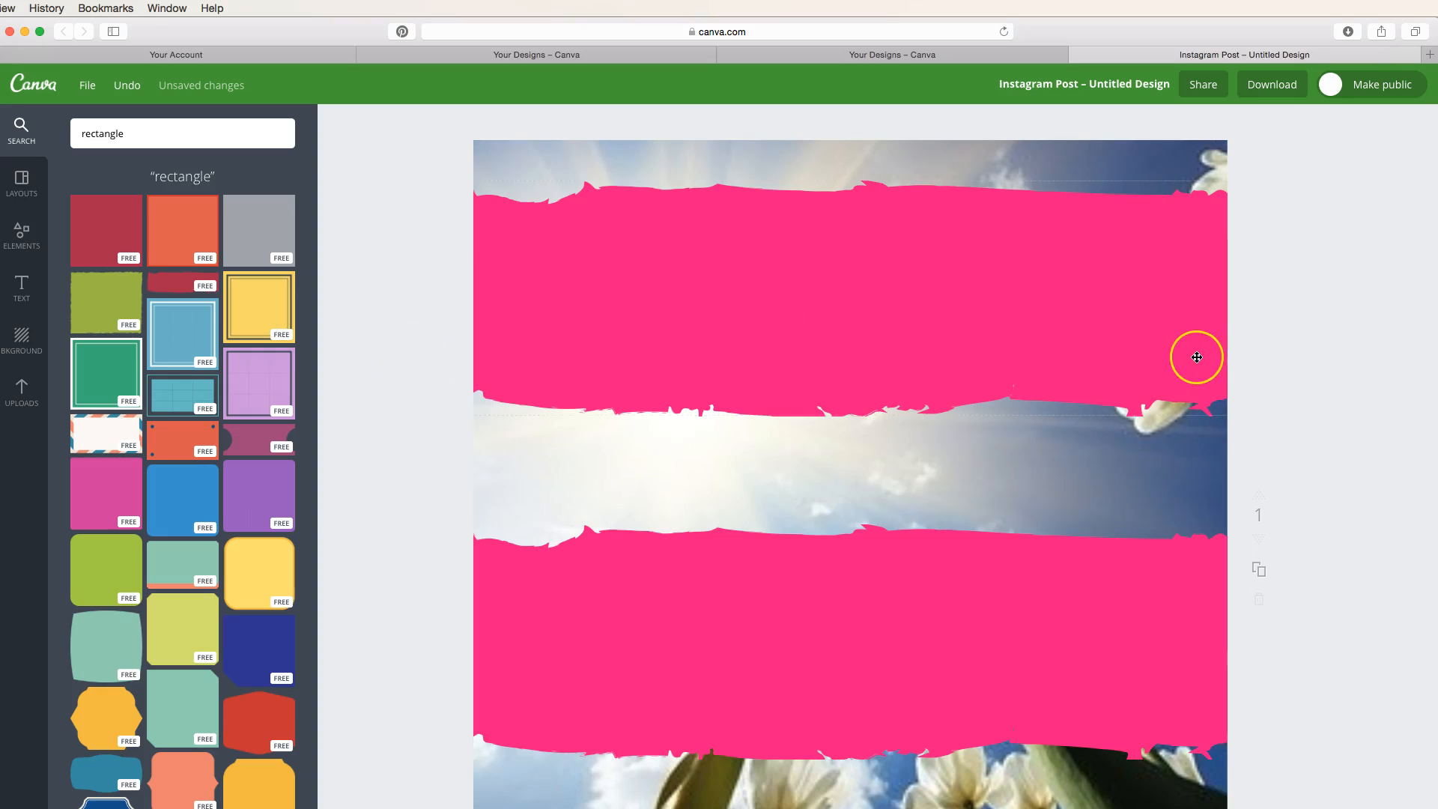
- Make the upper pink strip semi-transparent, with its transparency value a little under half of the range
{"action": "left_click", "coordinate": [890, 332]}
{"action": "left_click", "coordinate": [661, 153]}
{"action": "left_click", "coordinate": [648, 187]}
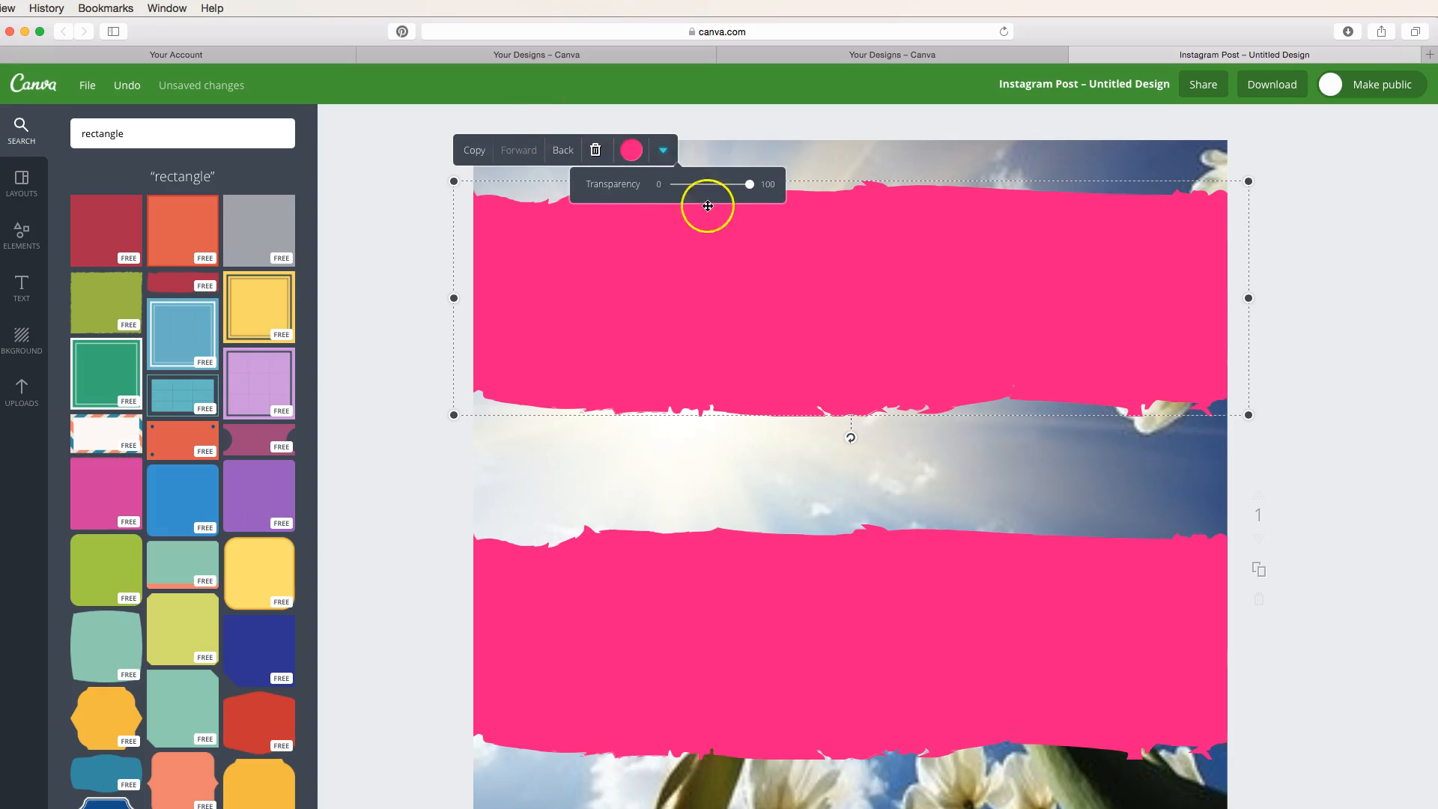
{"action": "left_click_drag", "start_coordinate": [749, 184], "coordinate": [704, 189]}
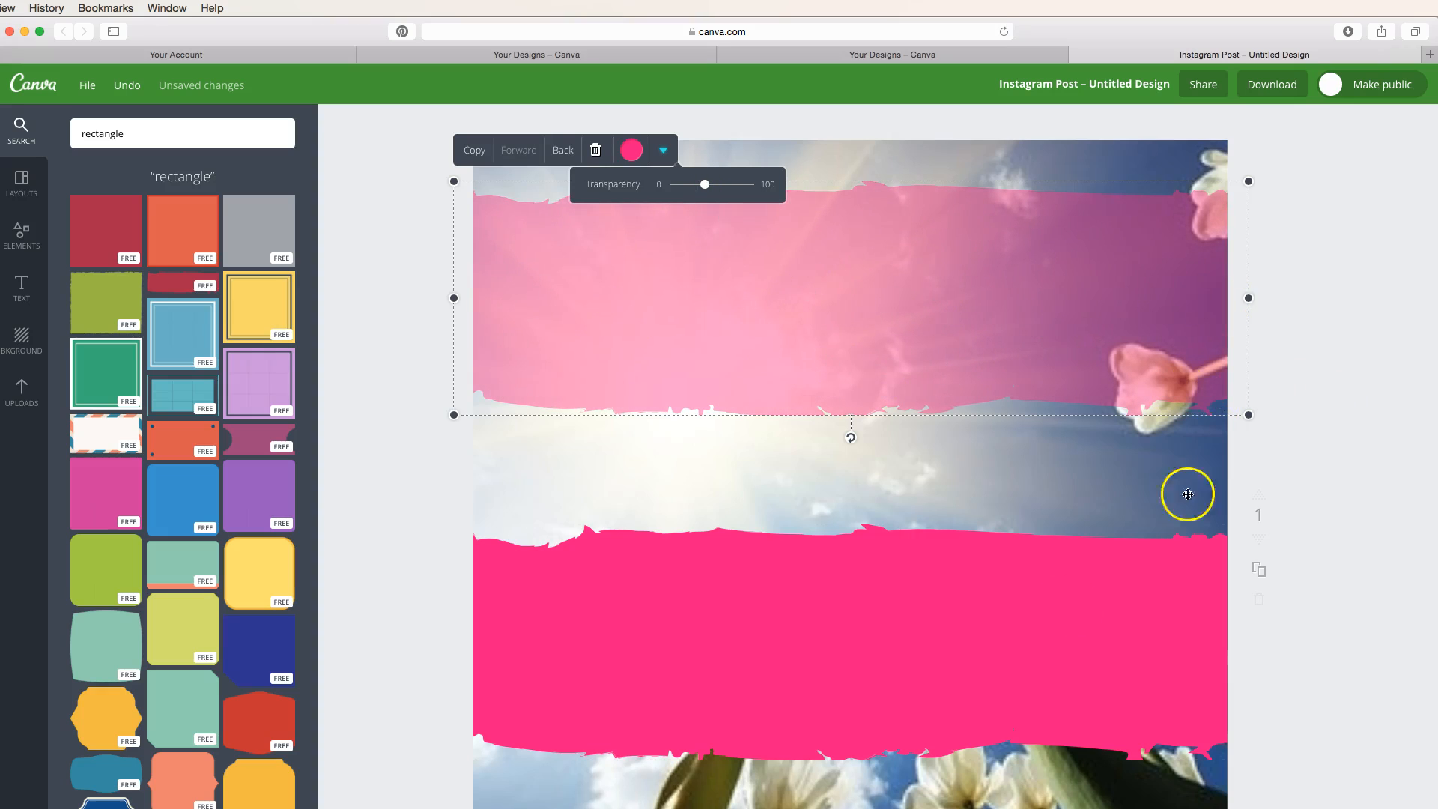
- Recolour the lower pink strip with the orange brand colour
{"action": "left_click", "coordinate": [961, 649]}
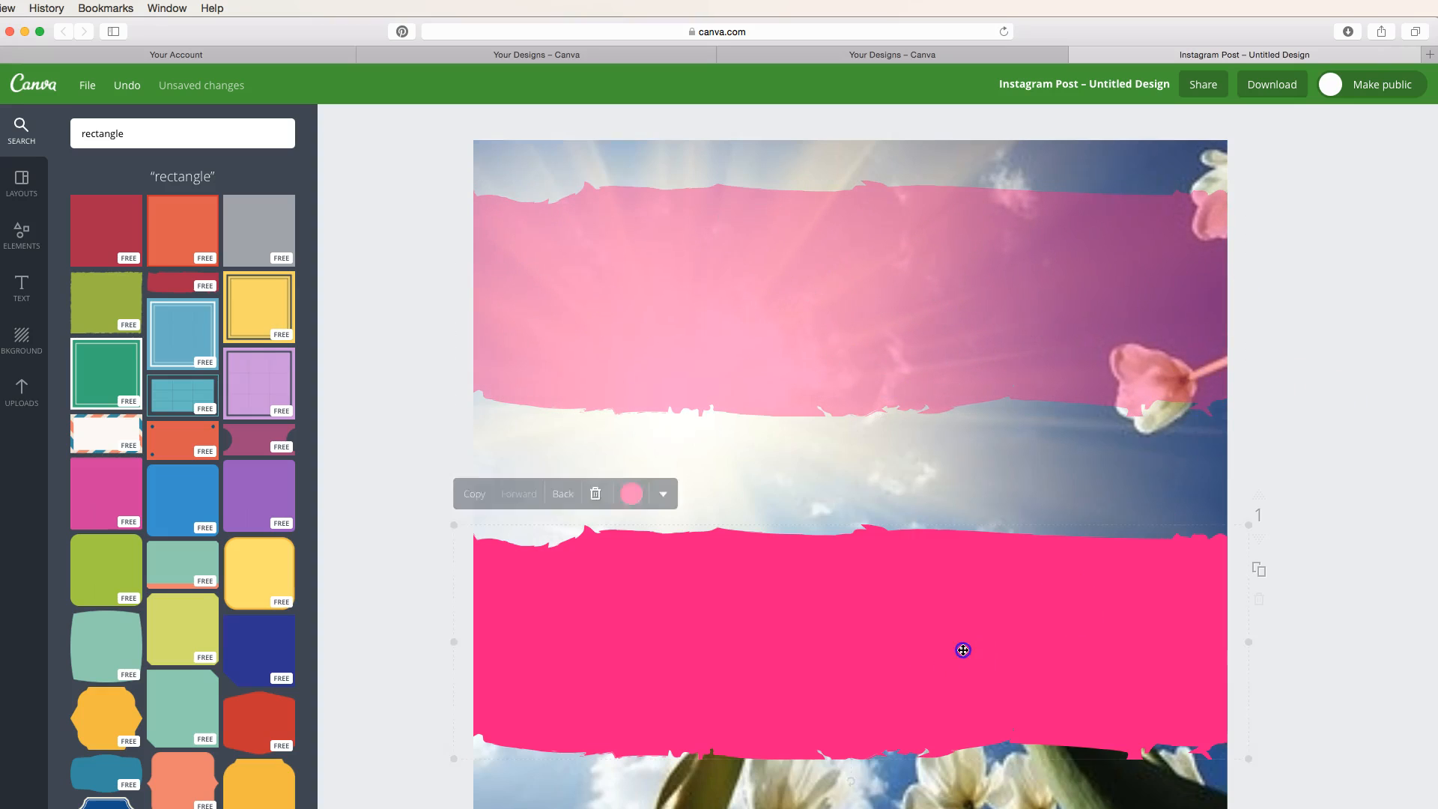
{"action": "left_click", "coordinate": [640, 501]}
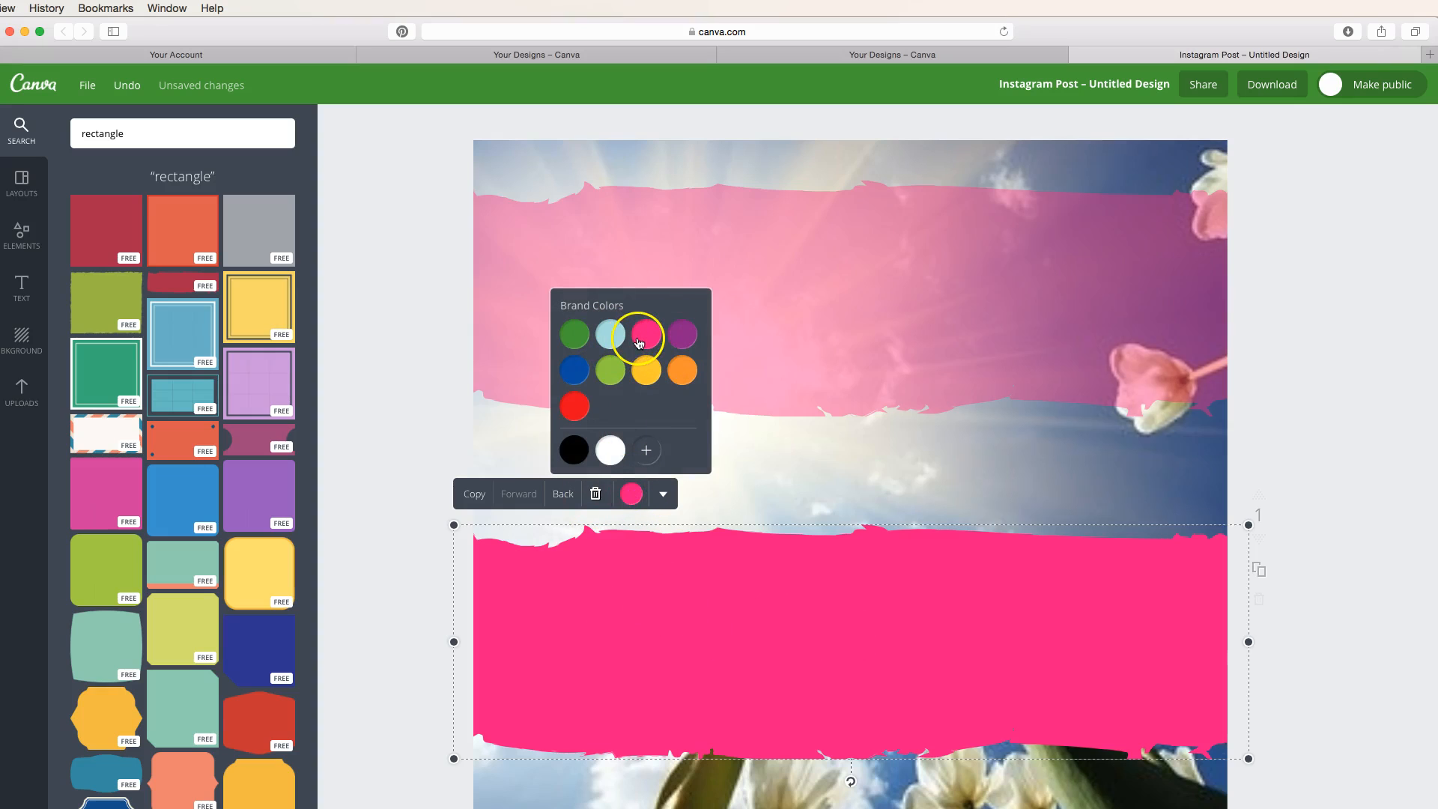
{"action": "left_click", "coordinate": [681, 370]}
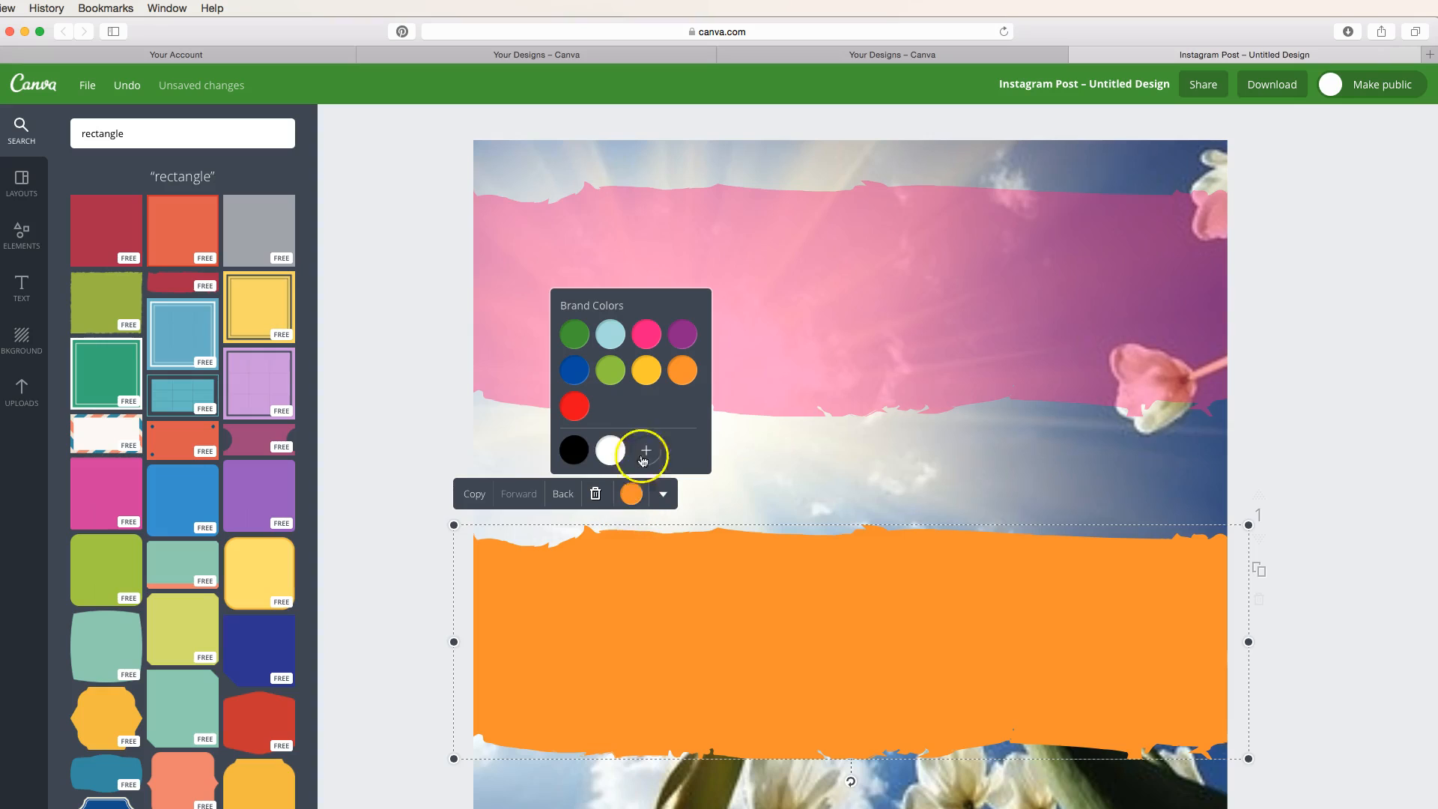
{"action": "left_click", "coordinate": [392, 625]}
- Make the orange strip semi-transparent, with its transparency value a little over half of the range
{"action": "left_click", "coordinate": [659, 624]}
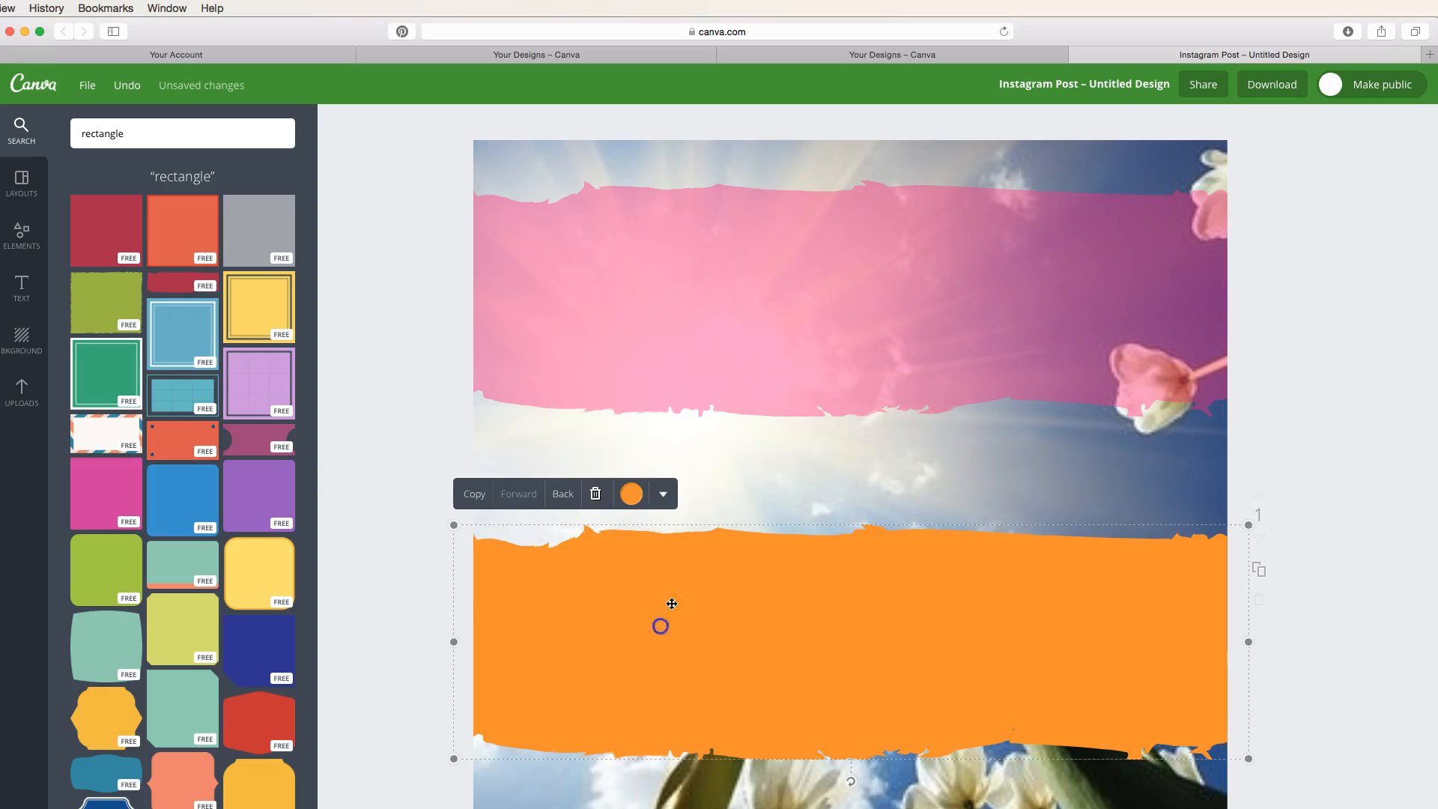
{"action": "left_click", "coordinate": [662, 494]}
{"action": "left_click", "coordinate": [681, 549]}
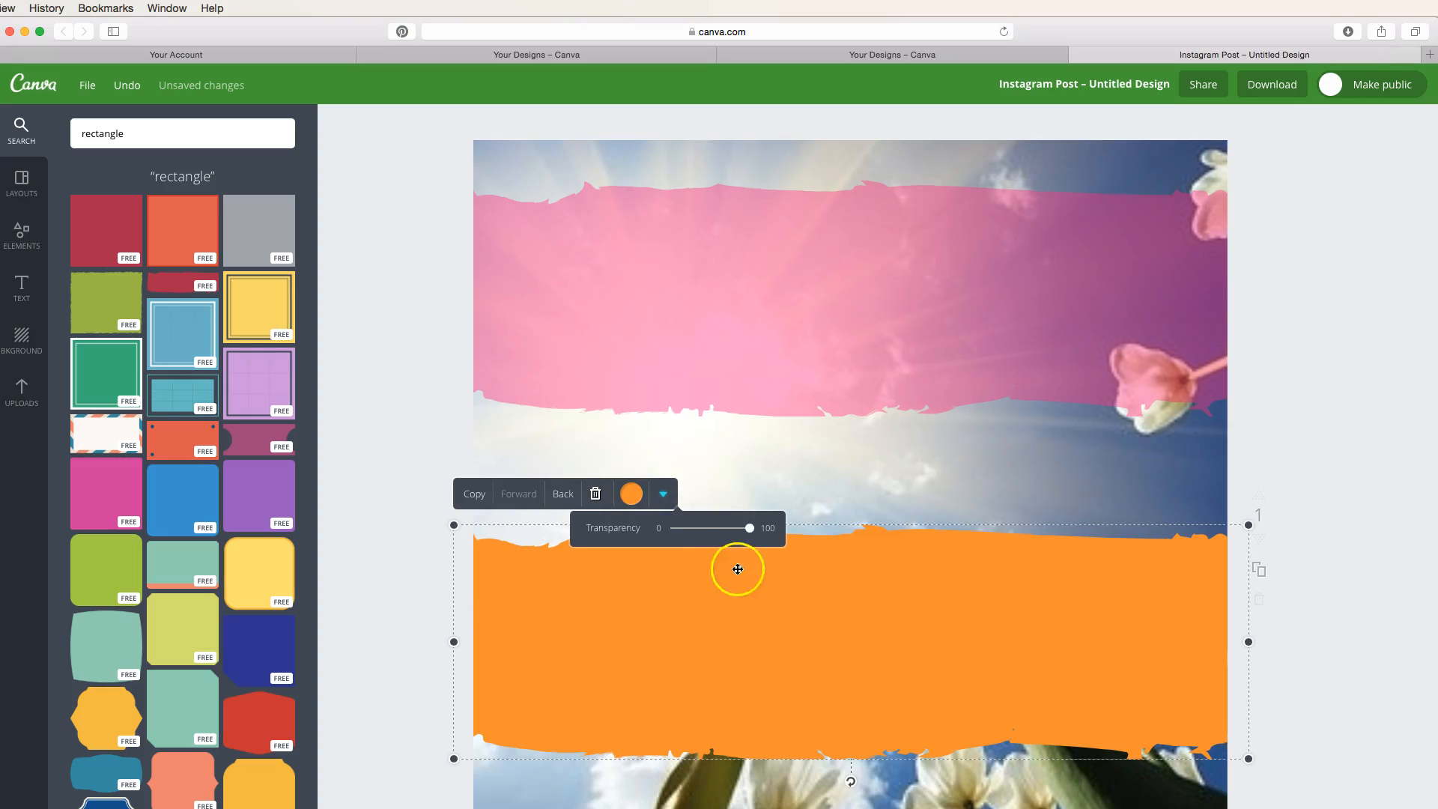
{"action": "left_click_drag", "start_coordinate": [748, 529], "coordinate": [720, 534]}
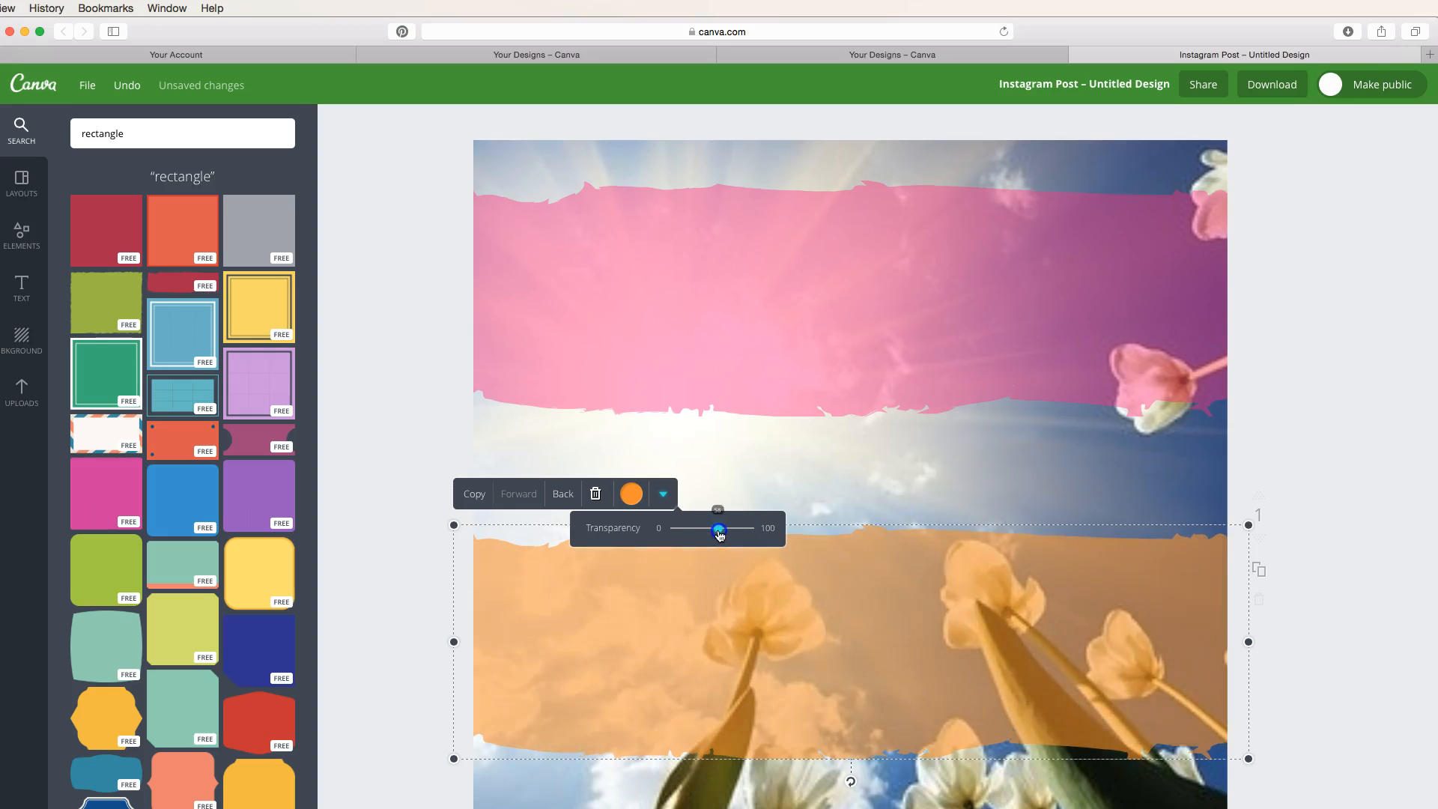
{"action": "left_click", "coordinate": [1336, 405]}
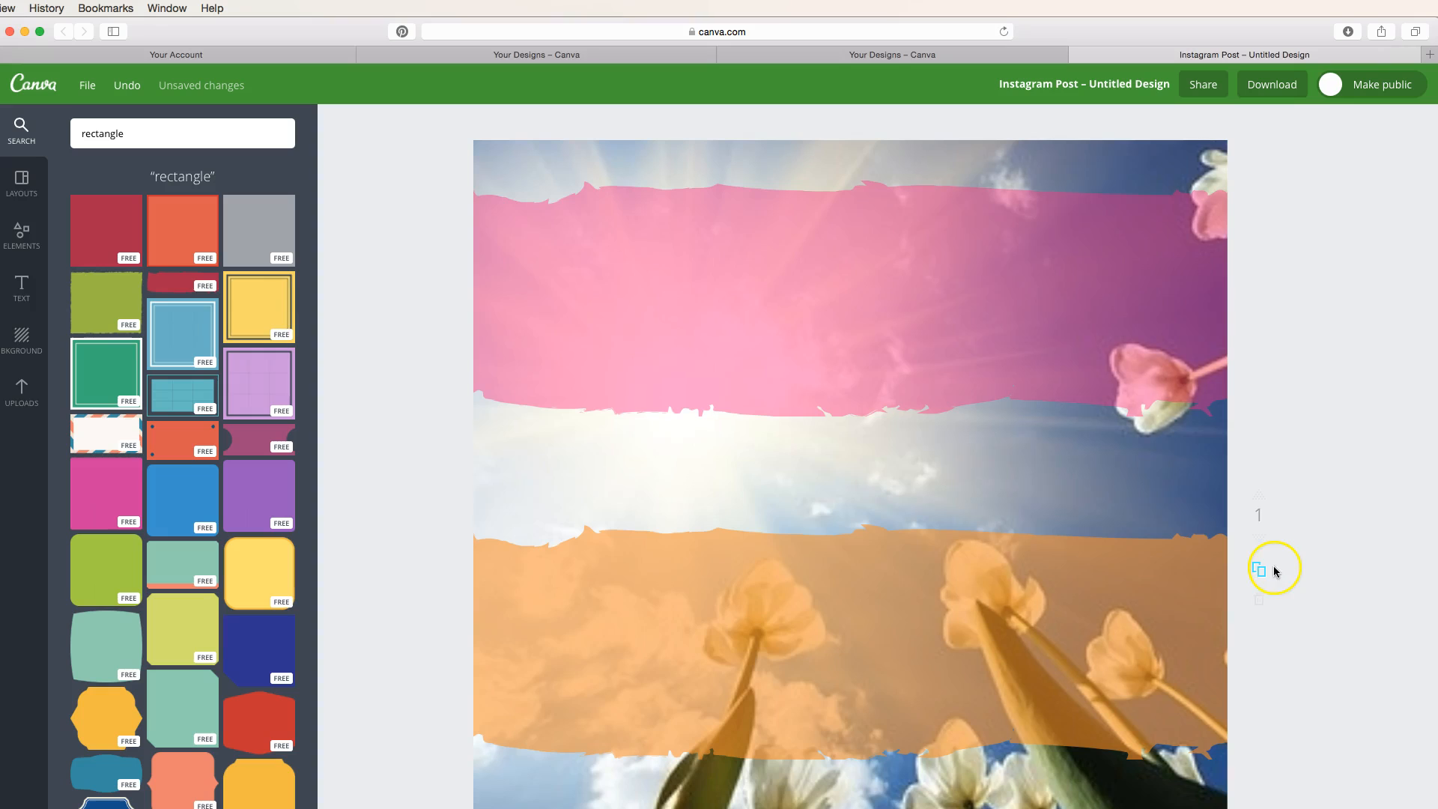
- Add a heading text box in the brand heading font to the design
{"action": "left_click", "coordinate": [23, 287]}
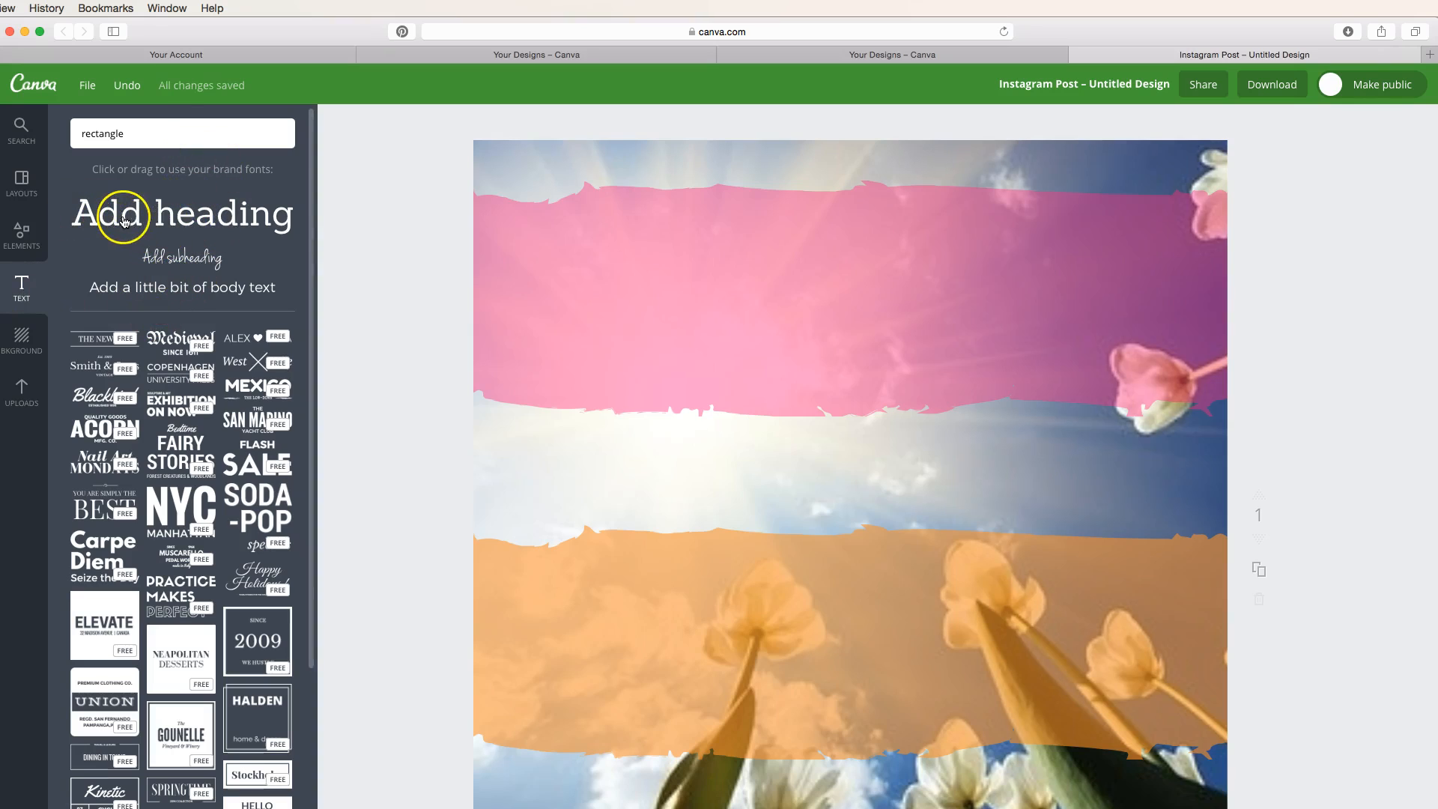
{"action": "left_click_drag", "start_coordinate": [217, 229], "coordinate": [154, 222]}
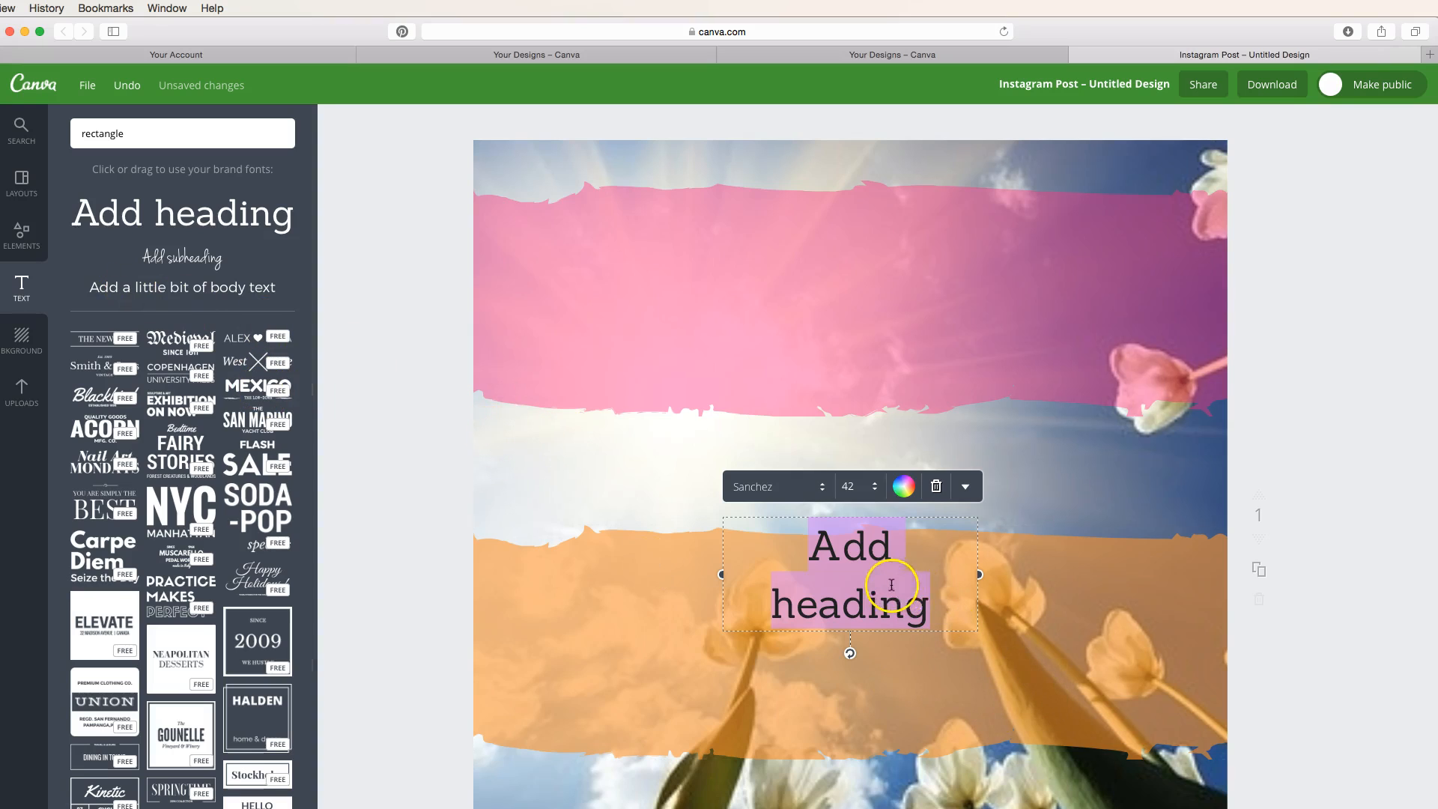
{"action": "left_click", "coordinate": [772, 490]}
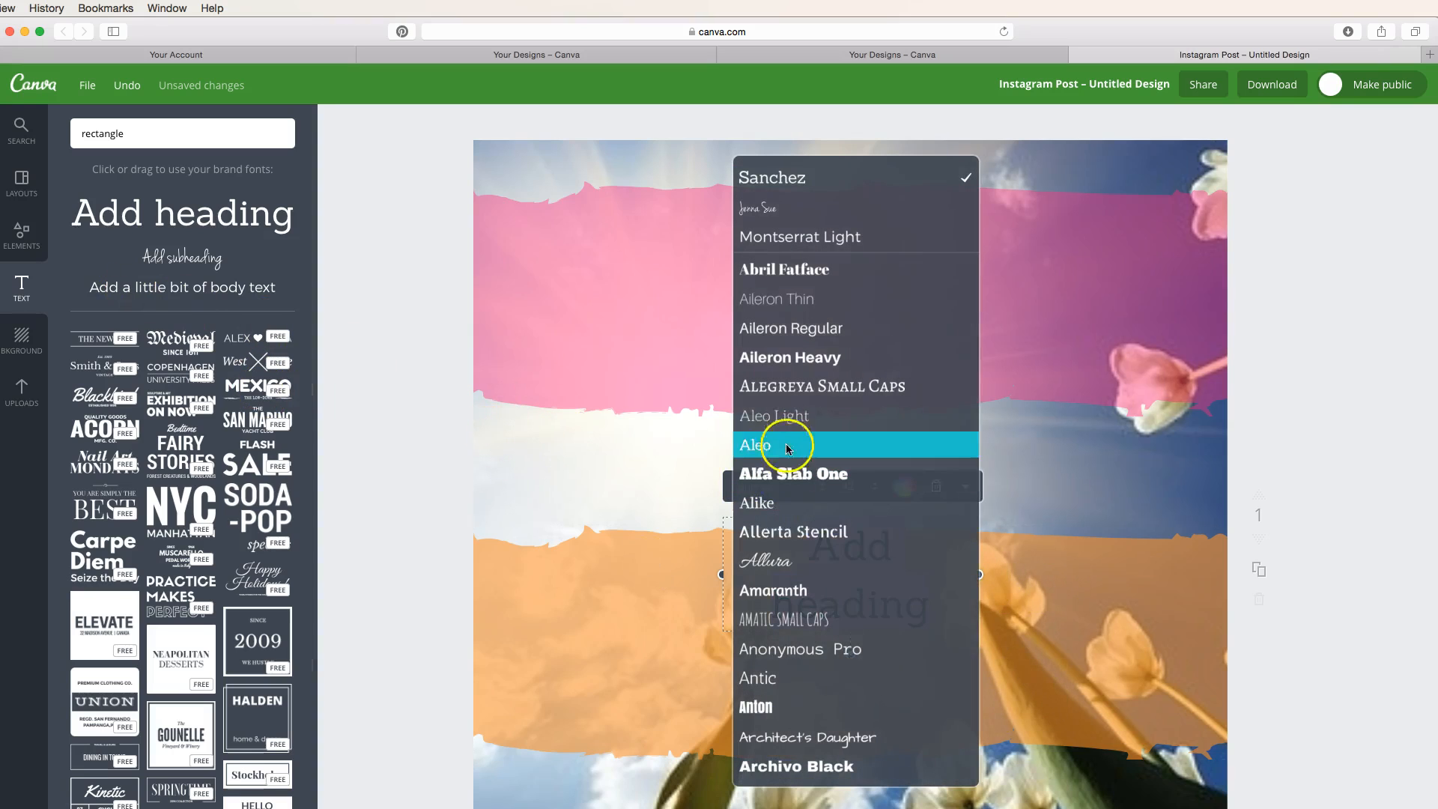
{"action": "scroll", "coordinate": [771, 620], "scroll_direction": "down", "scroll_amount": 3}
{"action": "scroll", "coordinate": [782, 623], "scroll_direction": "down", "scroll_amount": 4}
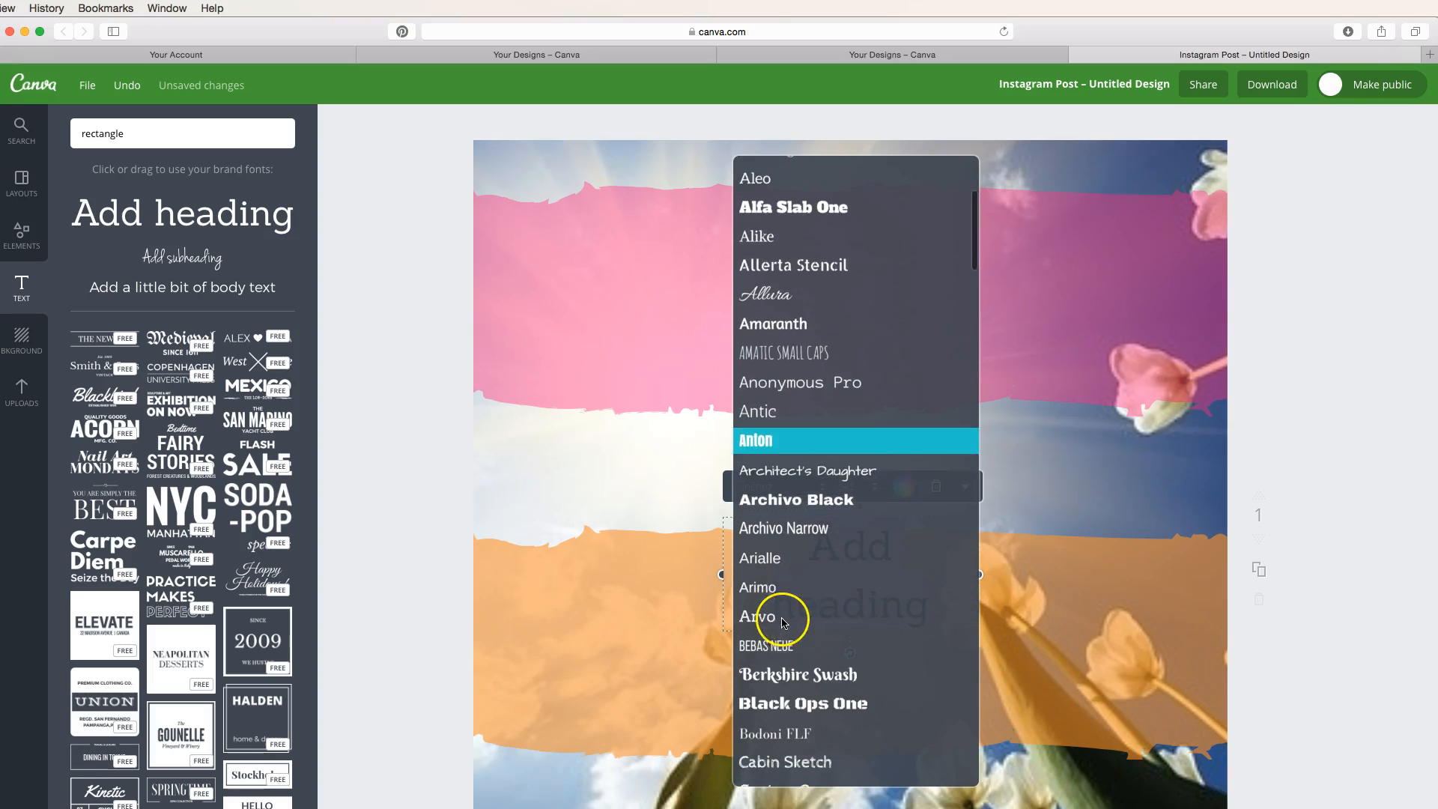
{"action": "left_click", "coordinate": [413, 497]}
{"action": "left_click", "coordinate": [896, 582]}
{"action": "triple_click", "coordinate": [933, 575]}
{"action": "left_click", "coordinate": [777, 496]}
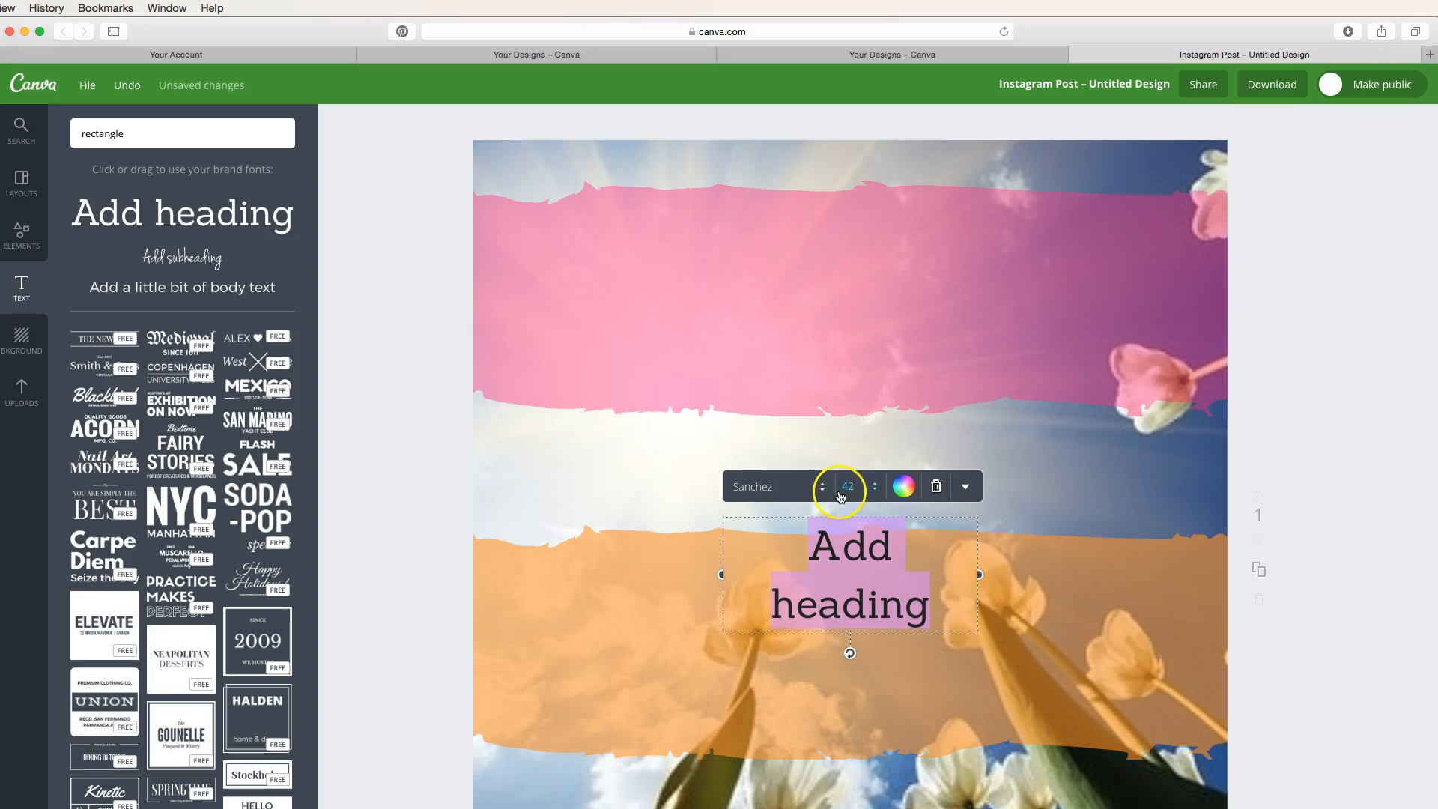
- Colour the heading white and widen its text box to nearly the full width of the photo
{"action": "left_click", "coordinate": [903, 486]}
{"action": "left_click", "coordinate": [885, 444]}
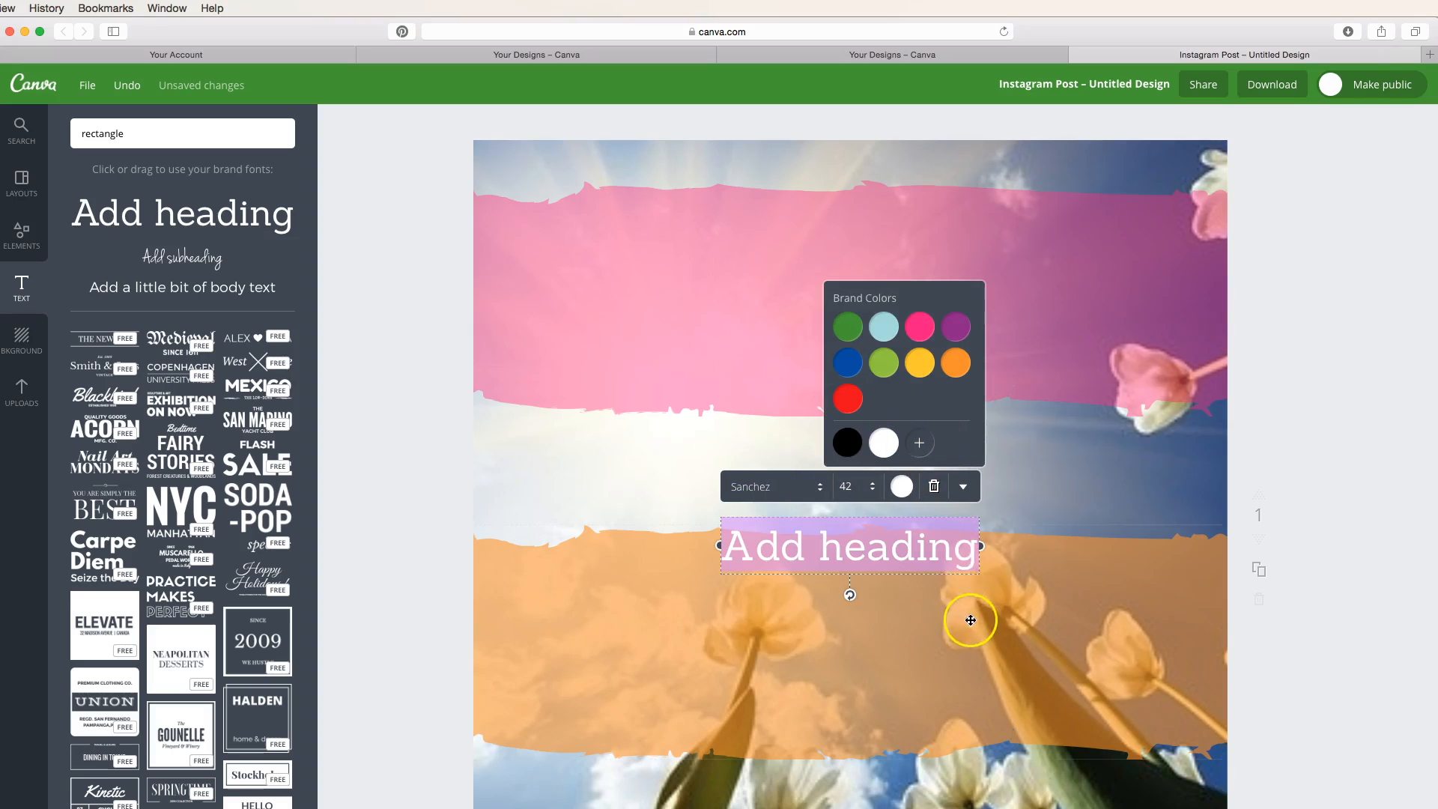
{"action": "left_click_drag", "start_coordinate": [985, 546], "coordinate": [1198, 546]}
{"action": "left_click_drag", "start_coordinate": [721, 545], "coordinate": [490, 553]}
{"action": "left_click", "coordinate": [422, 527]}
{"action": "left_click", "coordinate": [857, 551]}
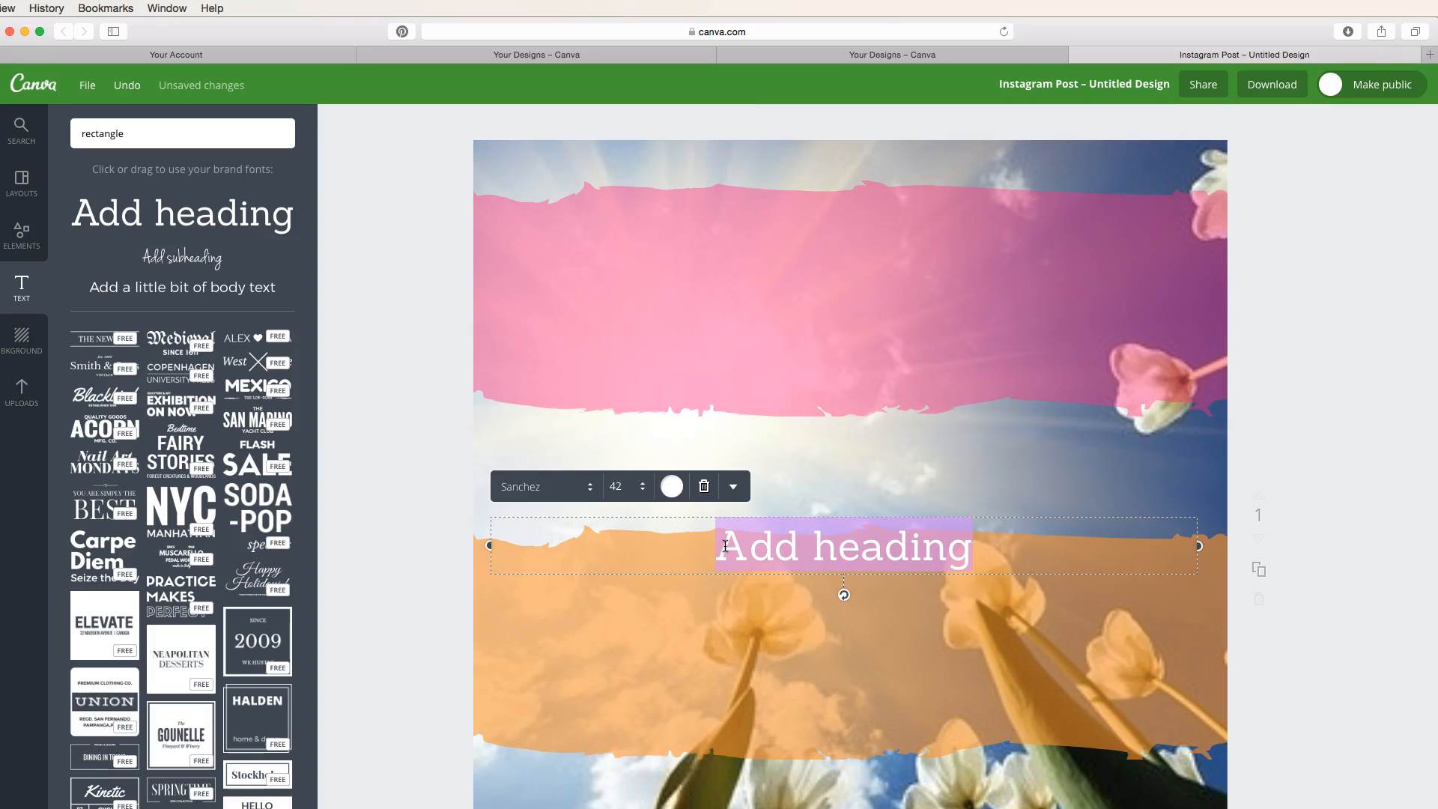
- Replace the heading text with "Creating a canva image" and move it onto the pink strip
{"action": "type", "text": "Crea"}
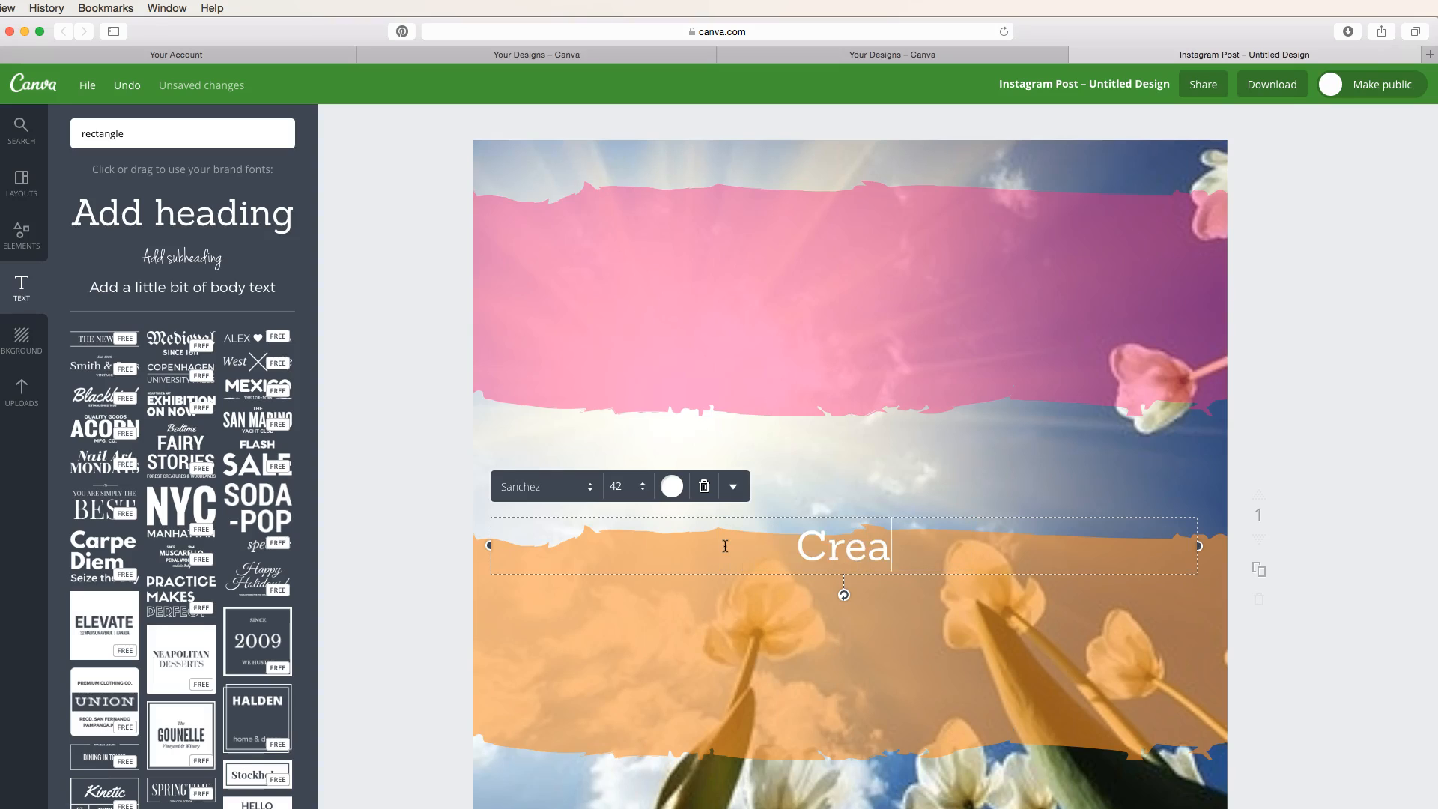
{"action": "type", "text": "ting a canv"}
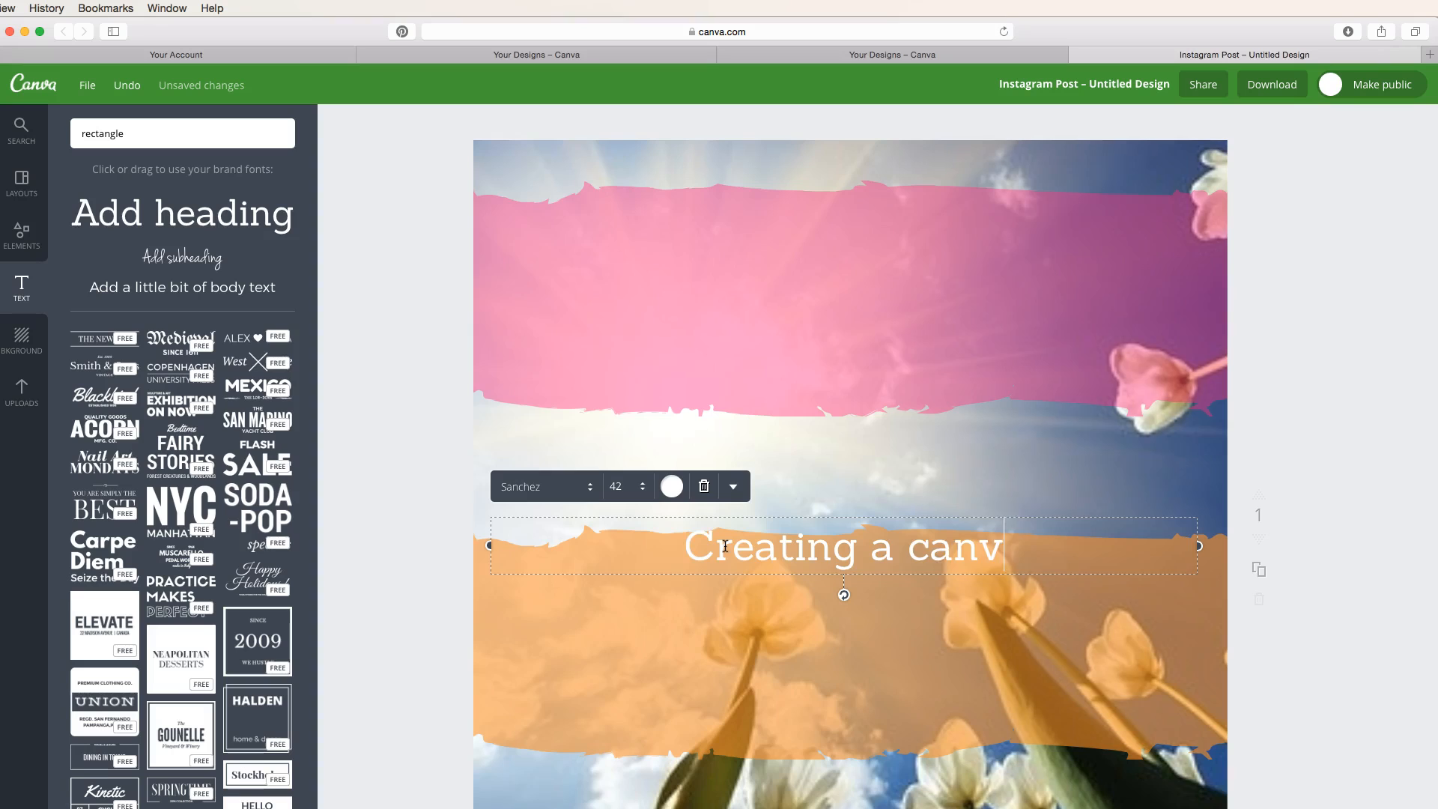
{"action": "type", "text": "a image"}
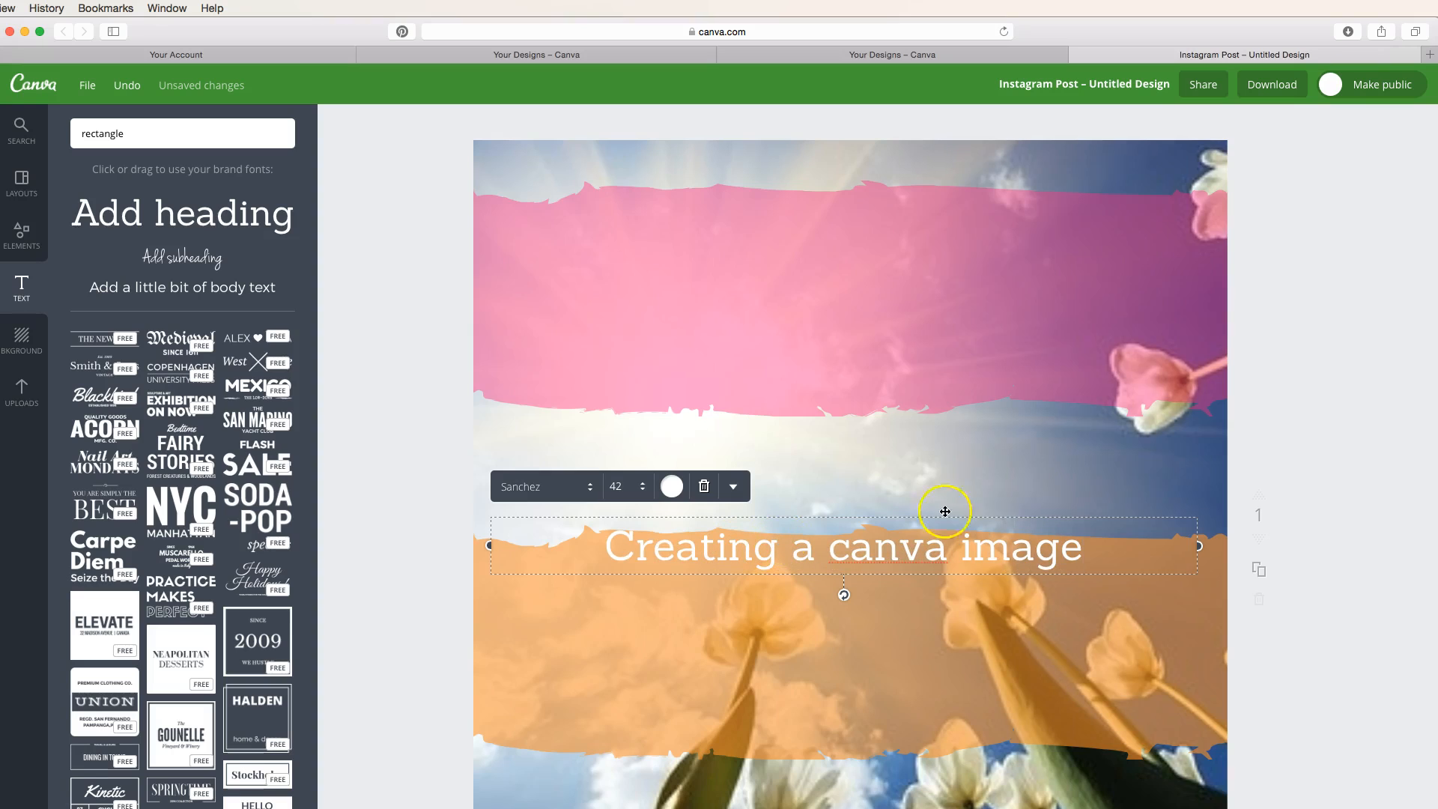
{"action": "left_click_drag", "start_coordinate": [856, 545], "coordinate": [864, 295]}
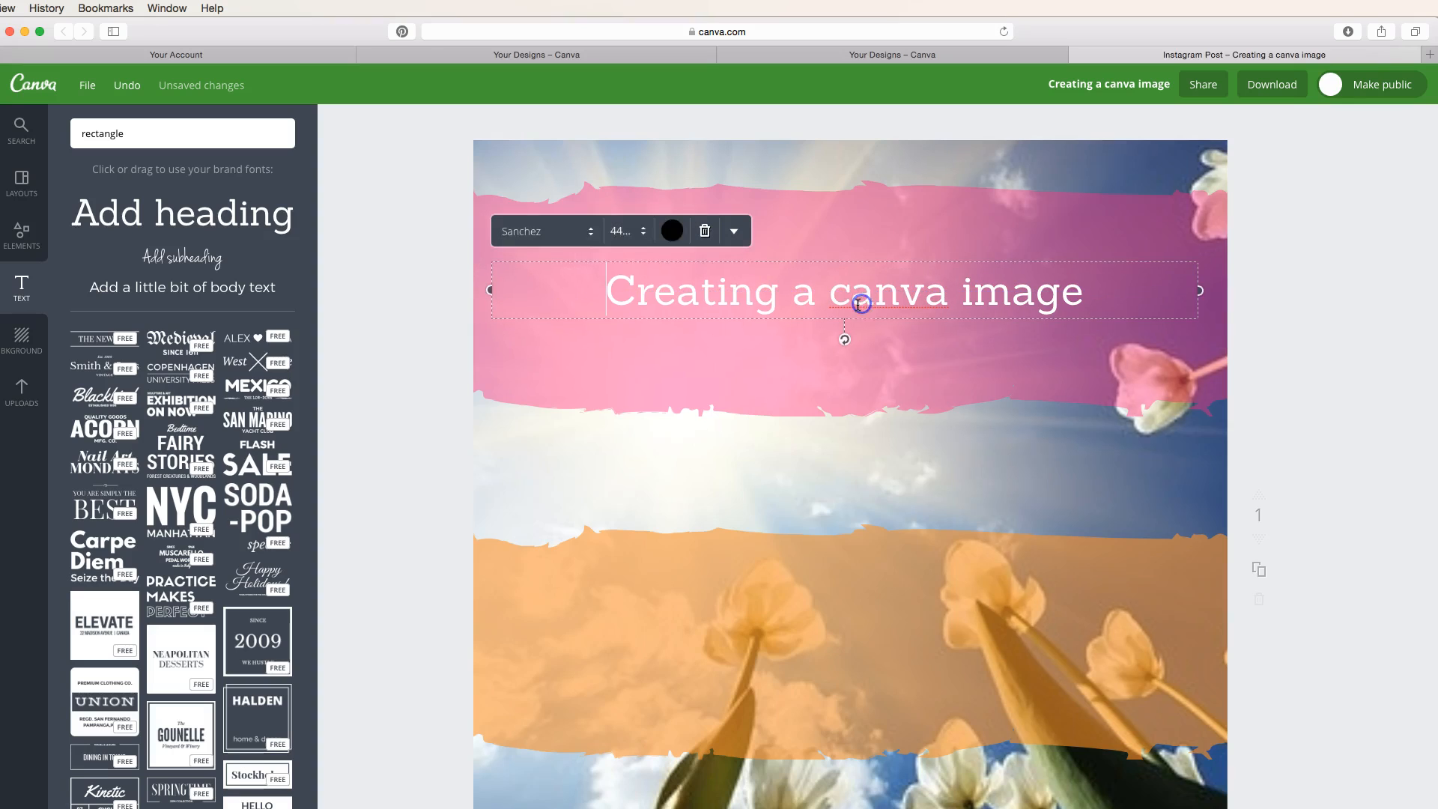
- Set the heading's font size to 64 and widen its box to fit one line, centred across the pink strip
{"action": "left_click", "coordinate": [621, 232]}
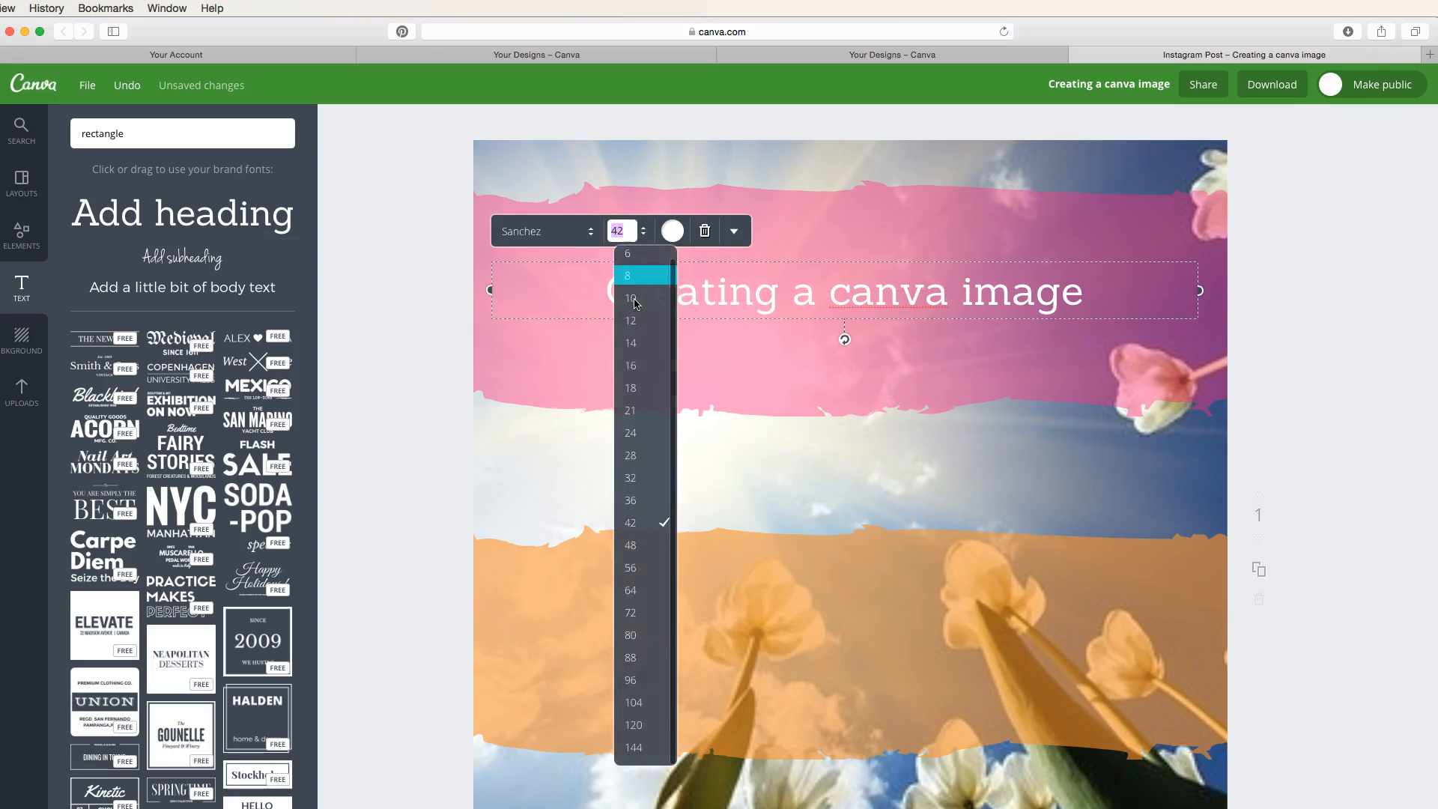
{"action": "left_click", "coordinate": [630, 634]}
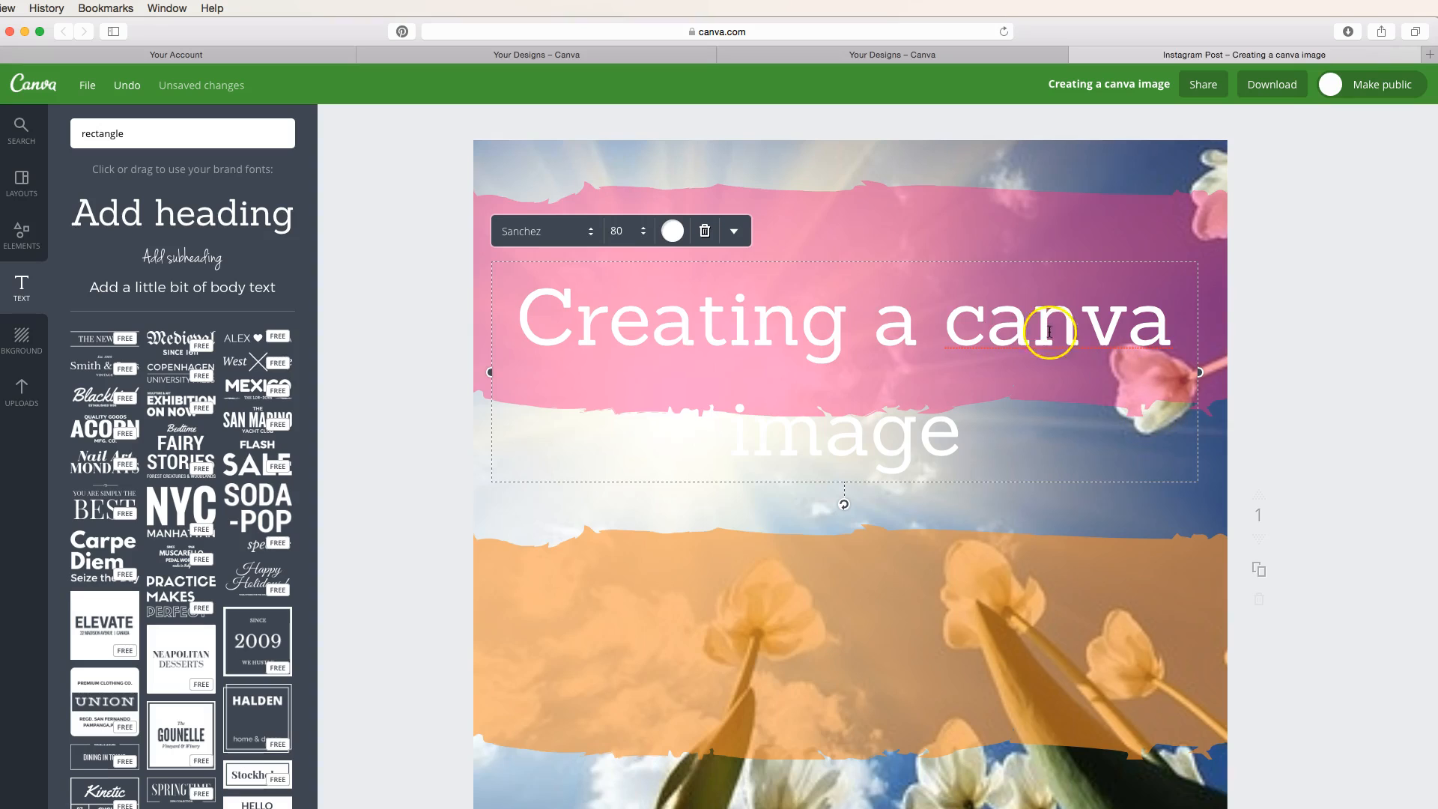
{"action": "left_click", "coordinate": [622, 232]}
{"action": "left_click", "coordinate": [647, 597]}
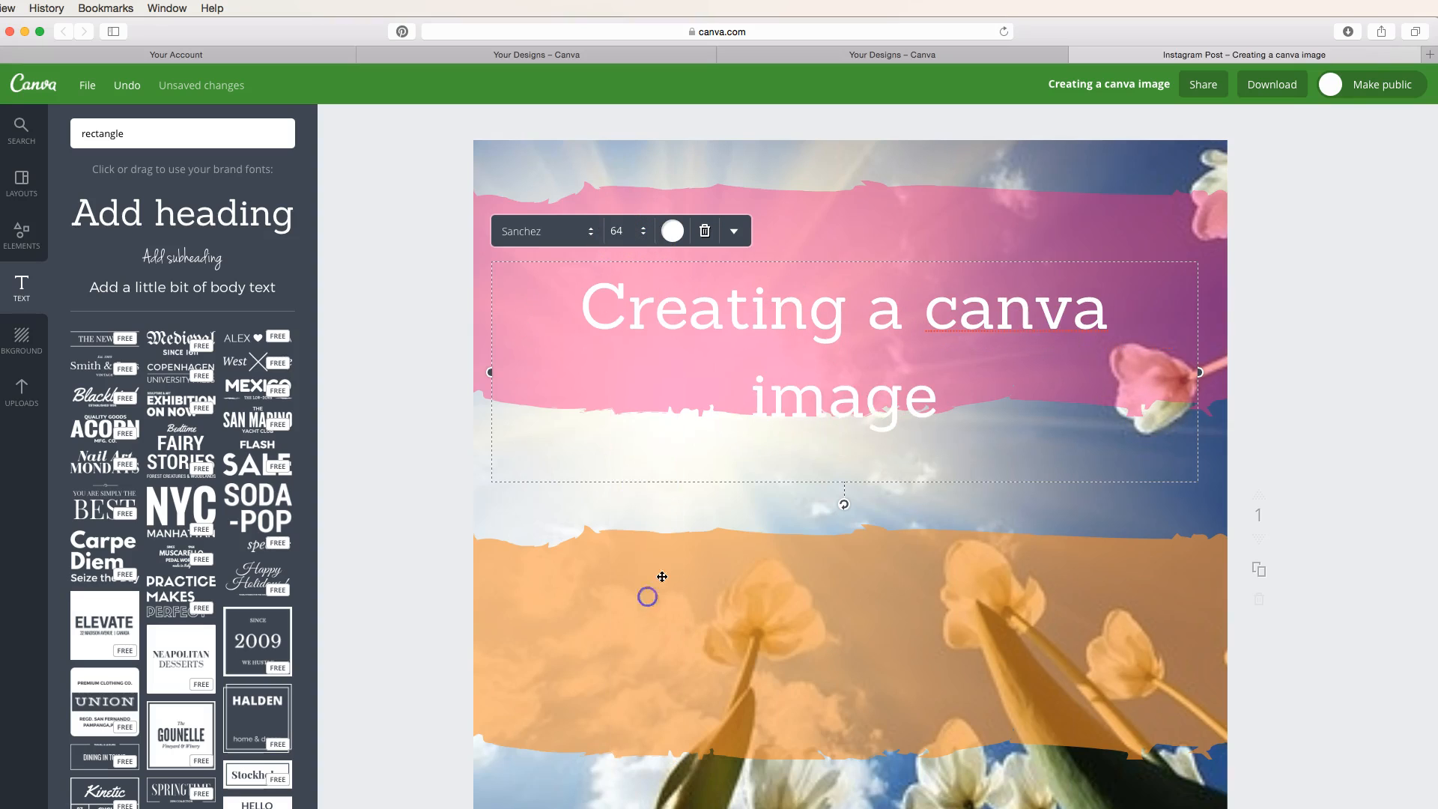
{"action": "left_click_drag", "start_coordinate": [1198, 372], "coordinate": [1270, 352]}
{"action": "left_click_drag", "start_coordinate": [1094, 321], "coordinate": [1064, 299]}
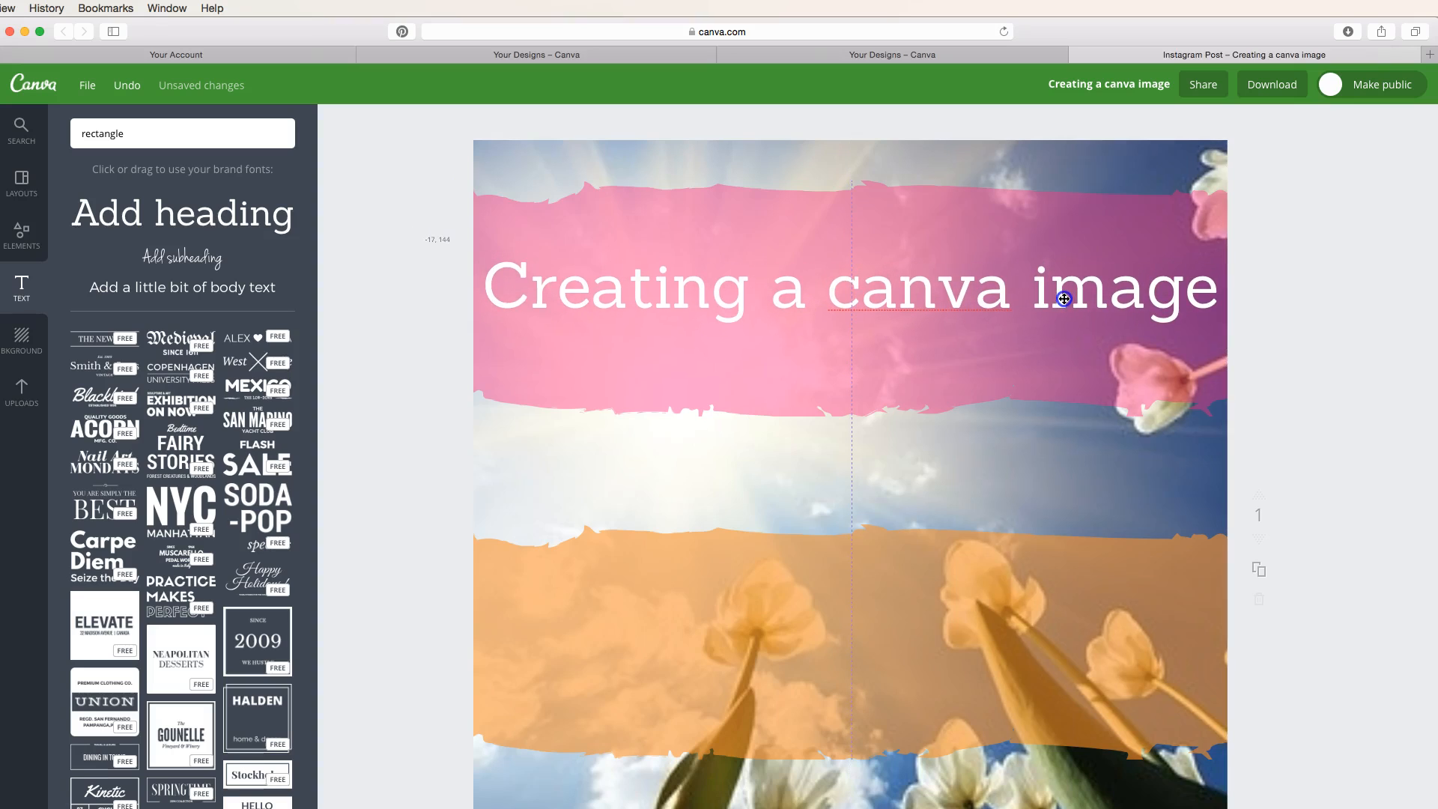
- Duplicate the heading and place the copy on the orange strip, centred under the original
{"action": "left_click", "coordinate": [806, 300]}
{"action": "left_click", "coordinate": [704, 211]}
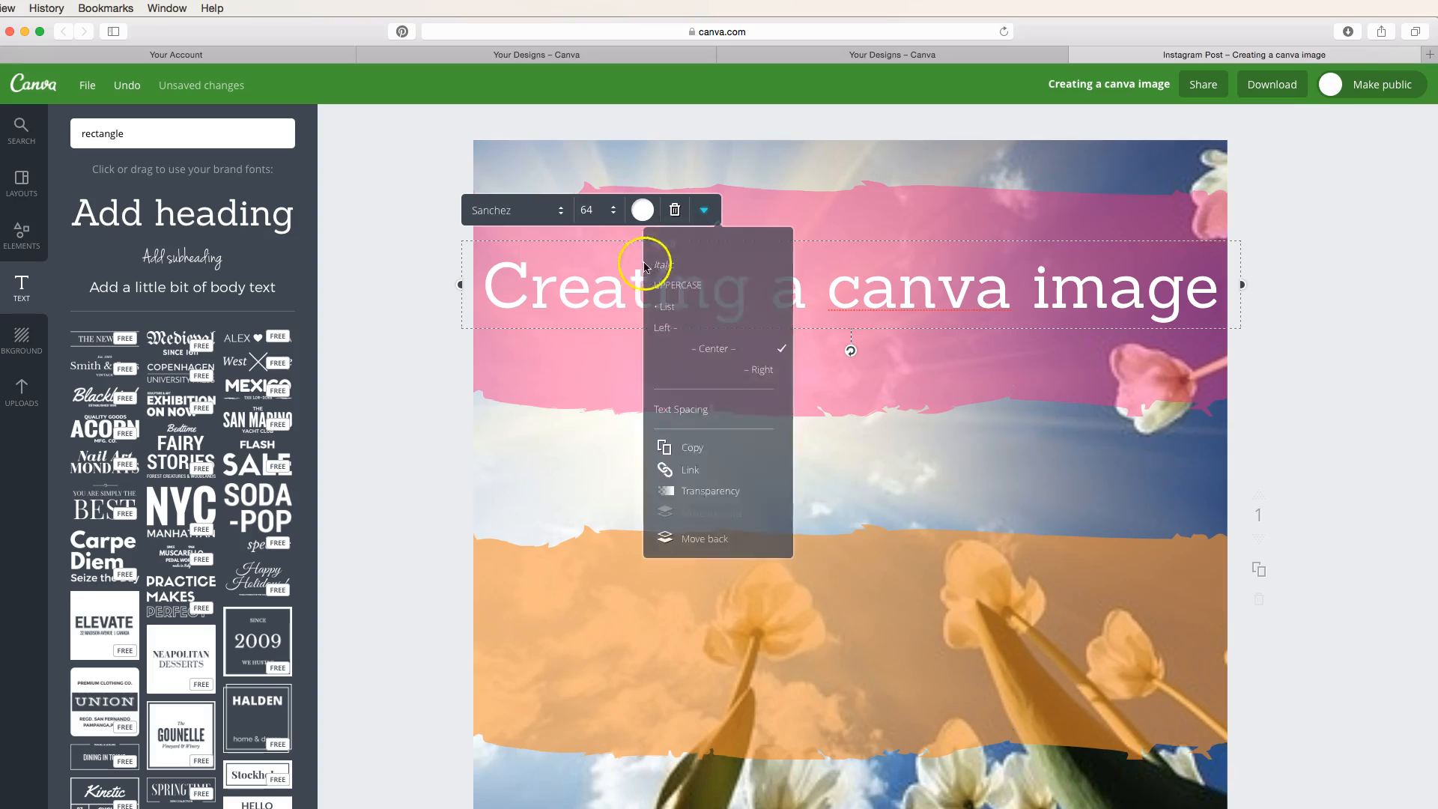
{"action": "left_click", "coordinate": [697, 449]}
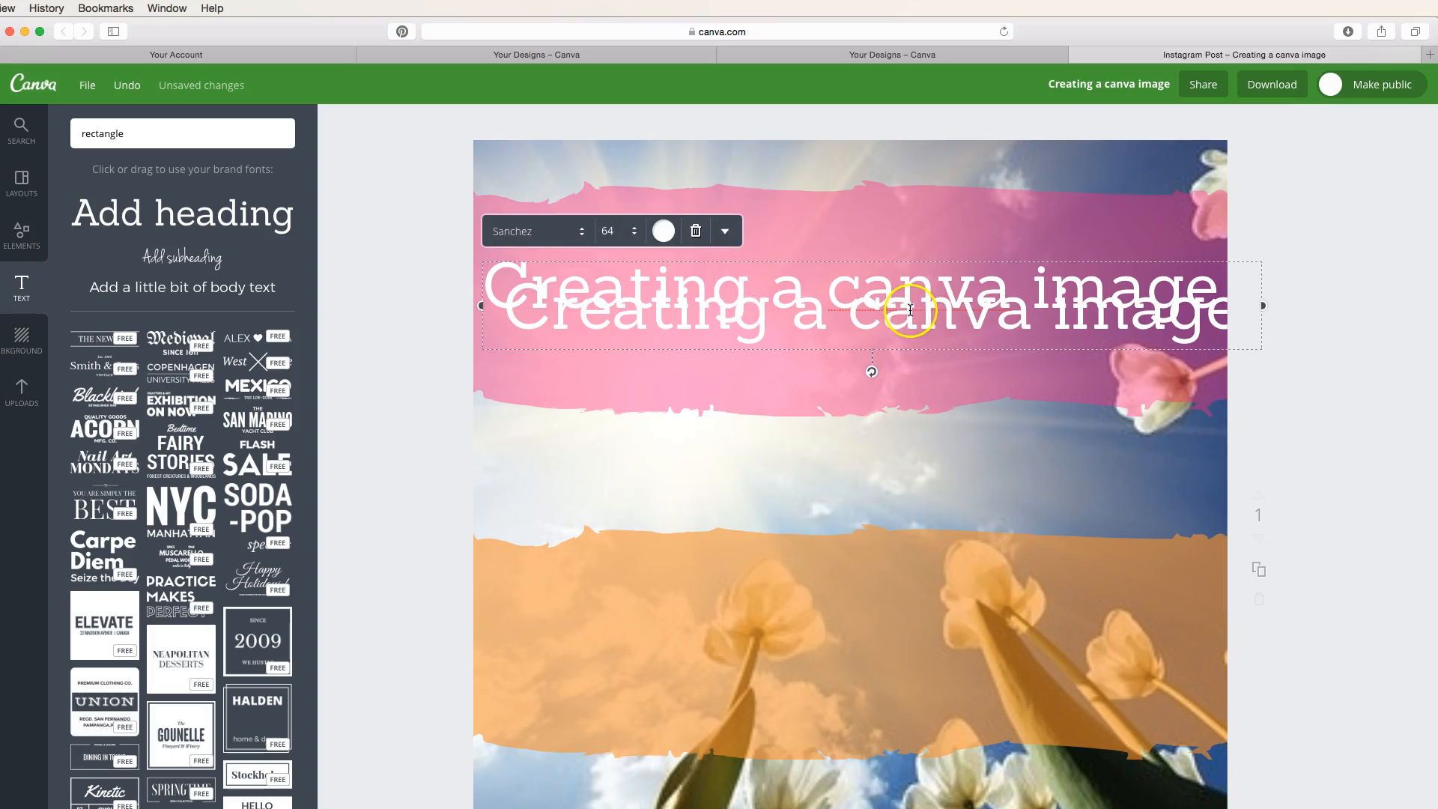
{"action": "left_click_drag", "start_coordinate": [1018, 315], "coordinate": [995, 649]}
- Replace the text on the orange strip with "for Social Media meme"
{"action": "left_click_drag", "start_coordinate": [485, 642], "coordinate": [1213, 653]}
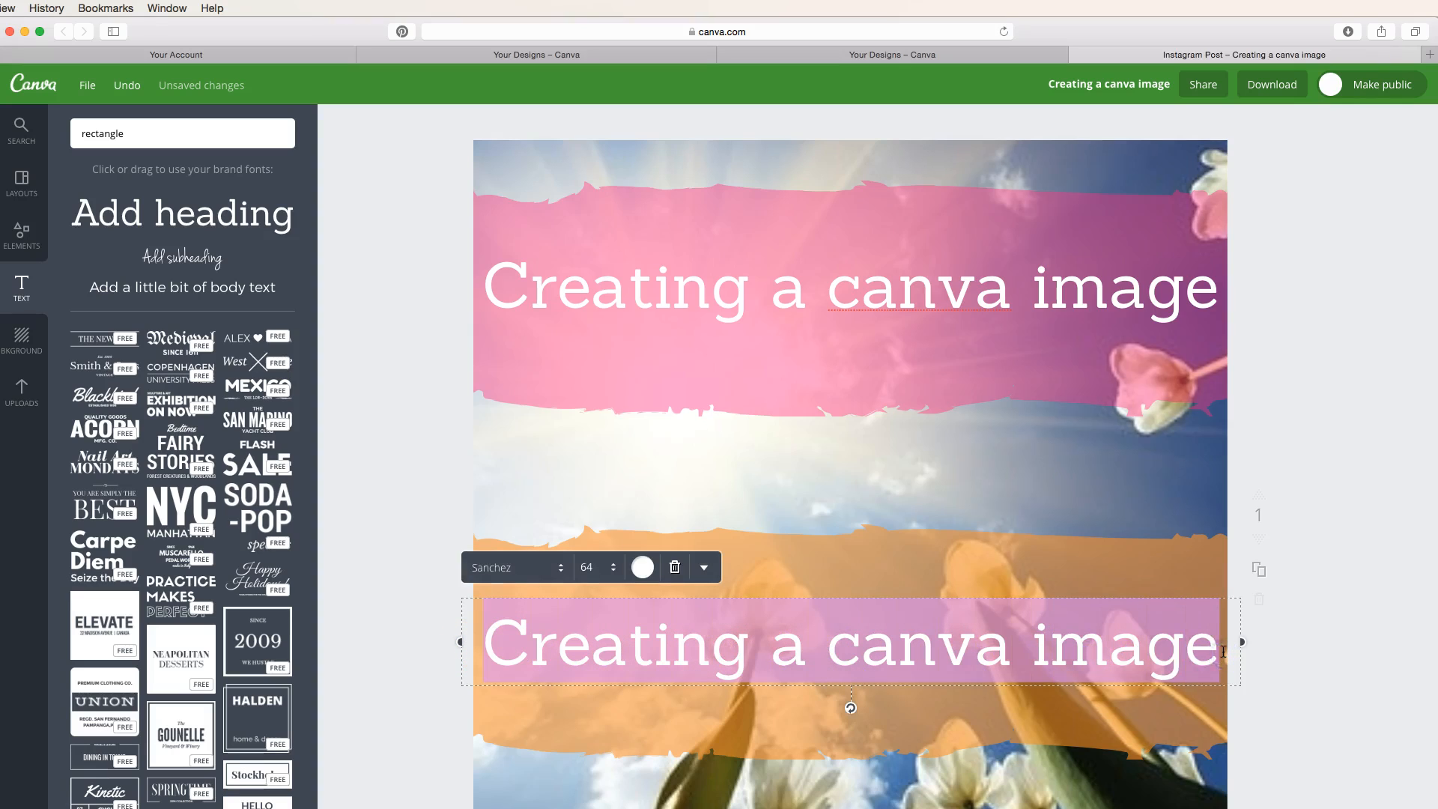
{"action": "type", "text": "for Social "}
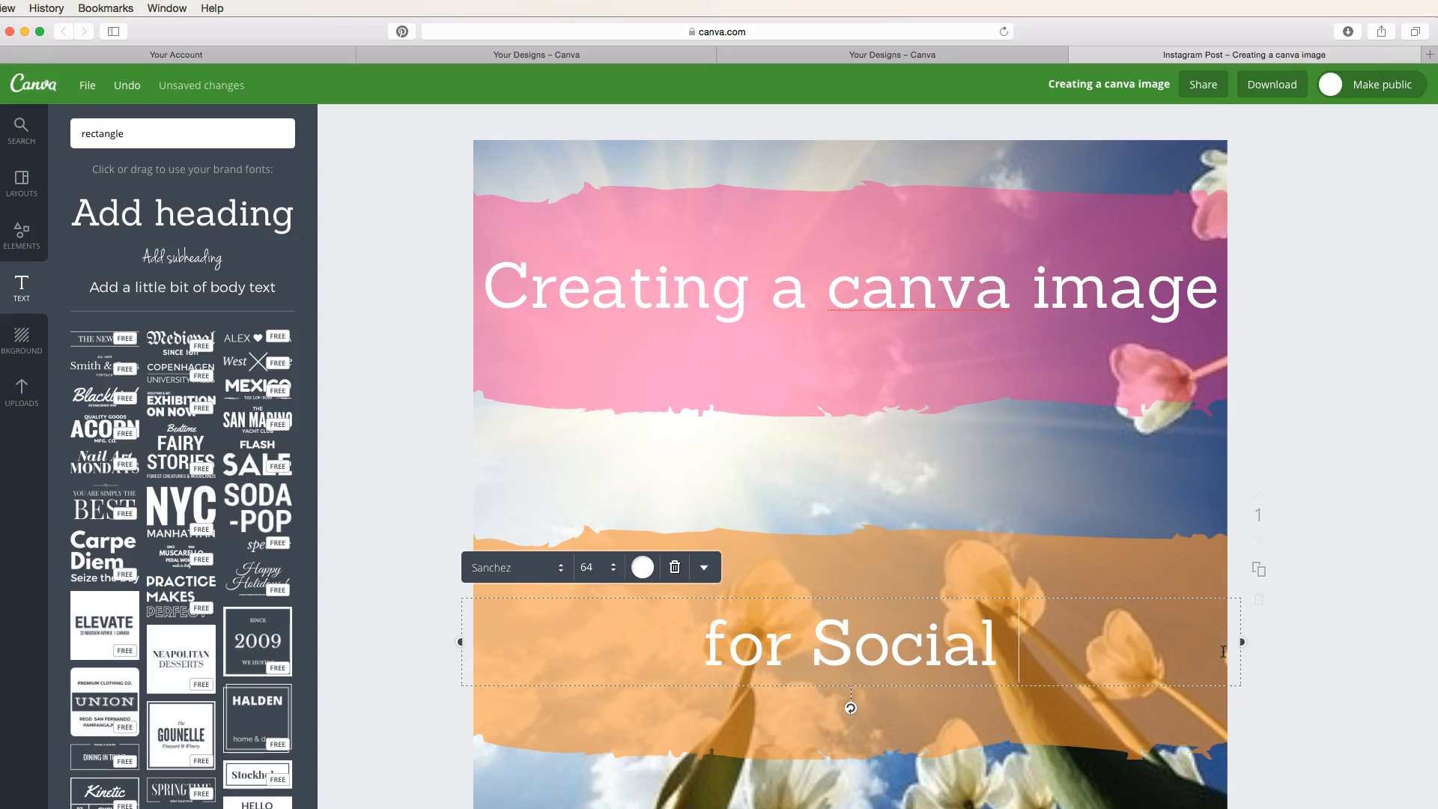
{"action": "type", "text": "Media meme"}
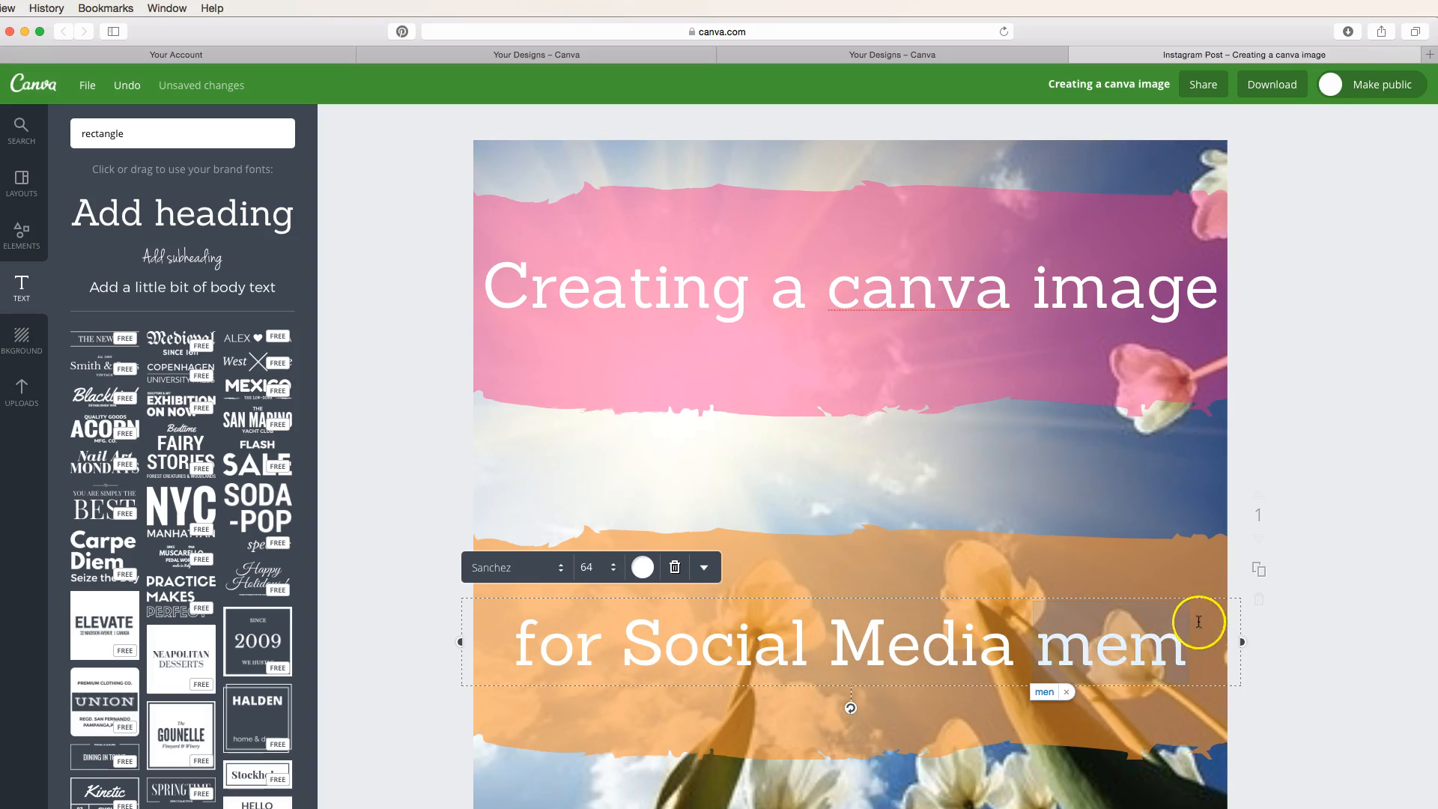
{"action": "left_click", "coordinate": [1365, 547]}
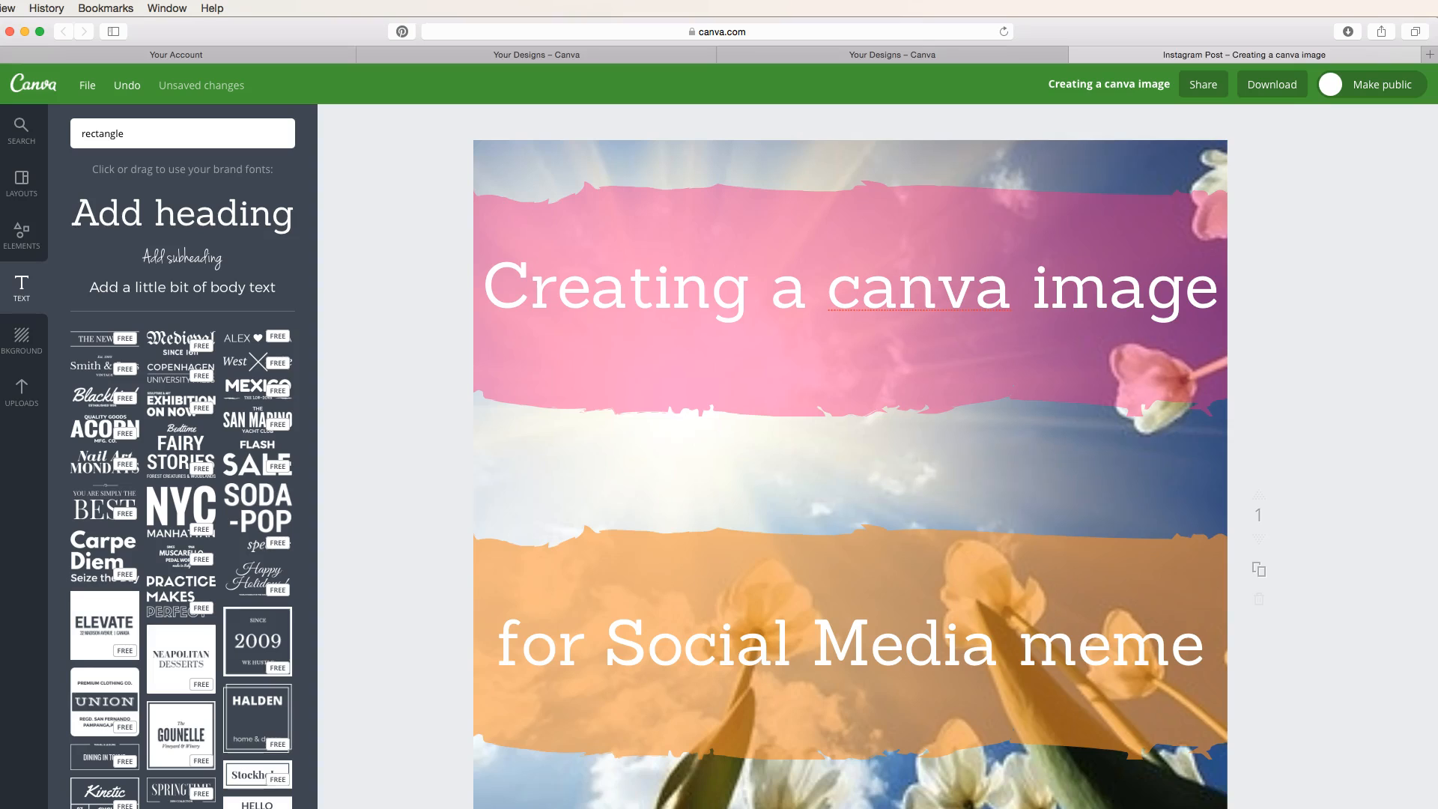
{"action": "key", "text": "super+minus"}
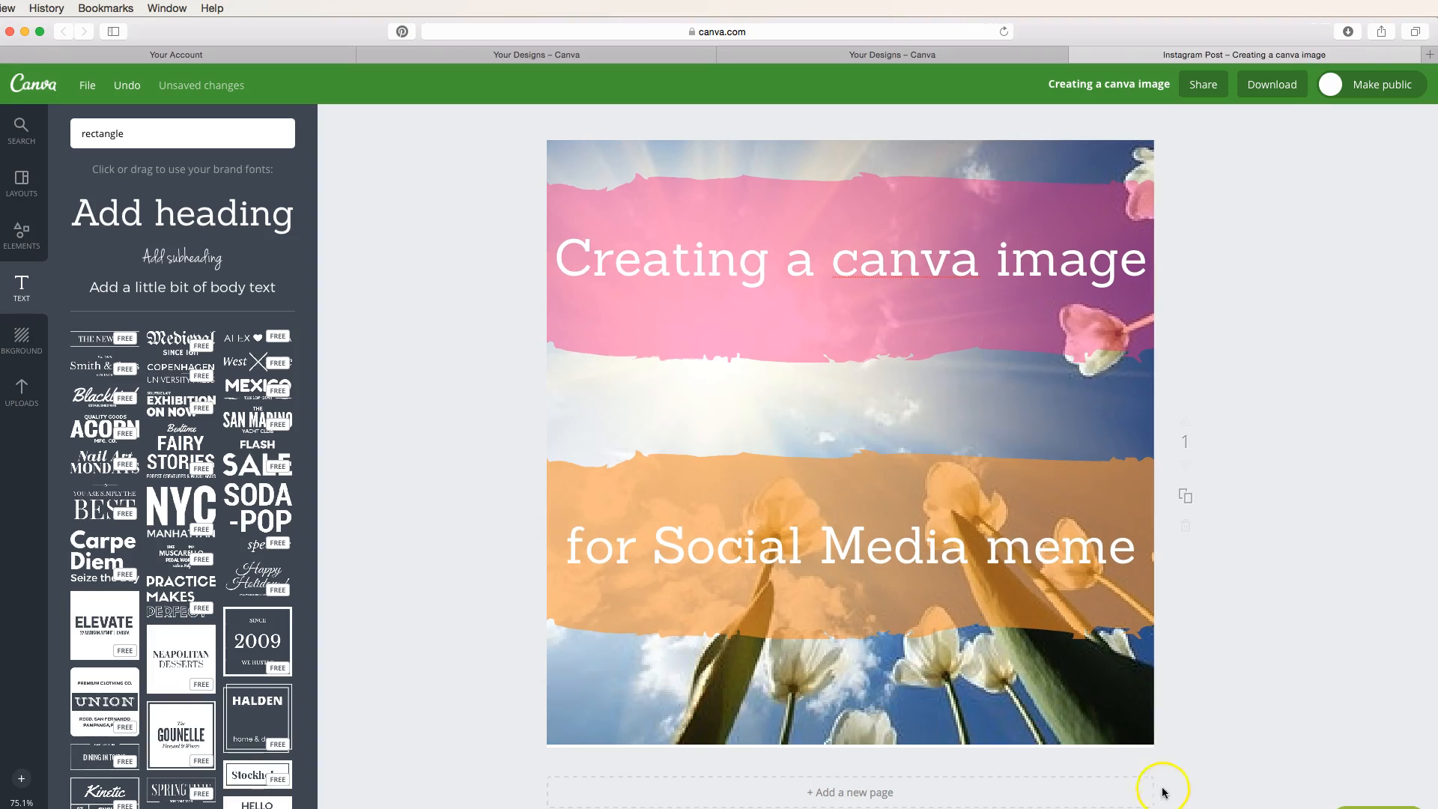
{"action": "left_click", "coordinate": [171, 289]}
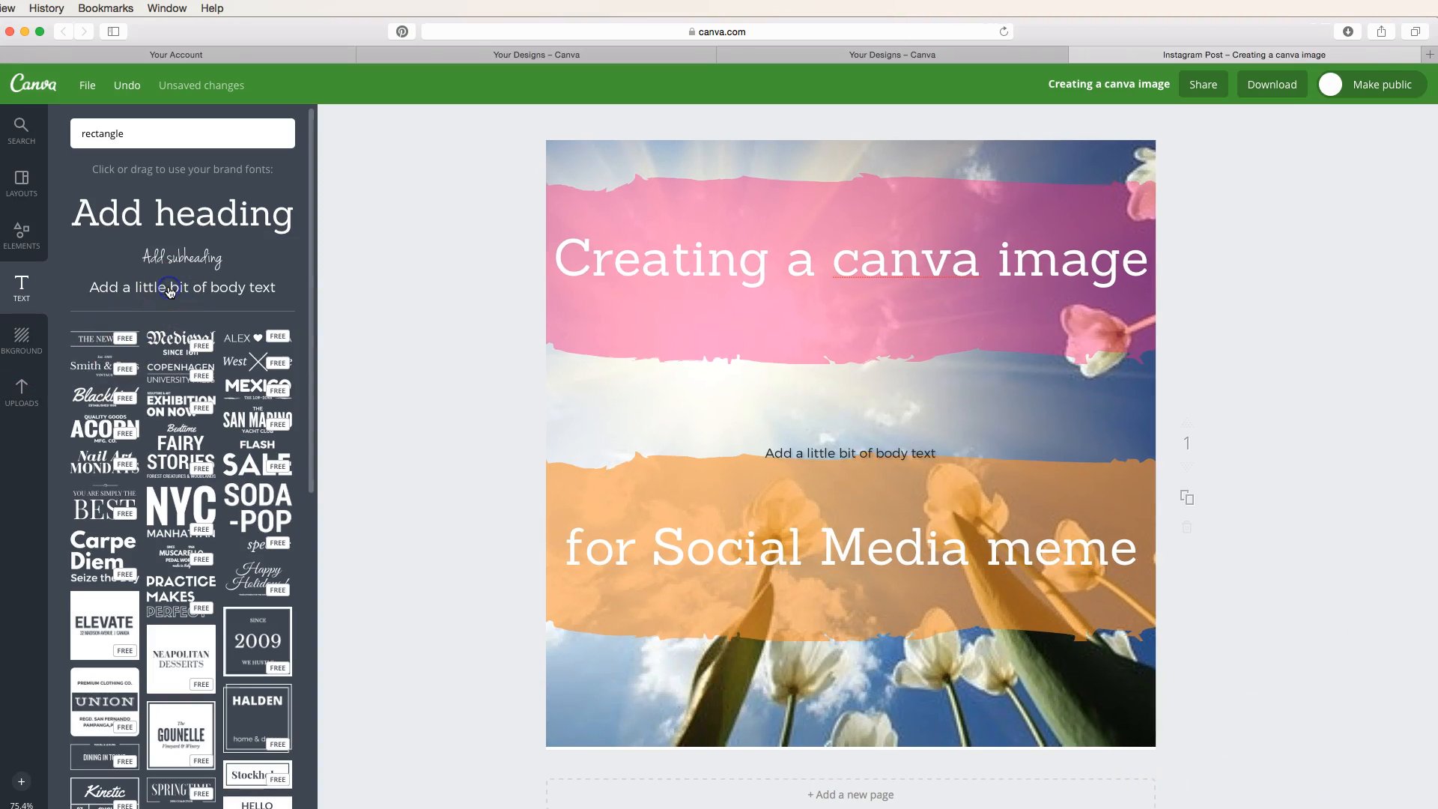
{"action": "type", "text": "www.bra"}
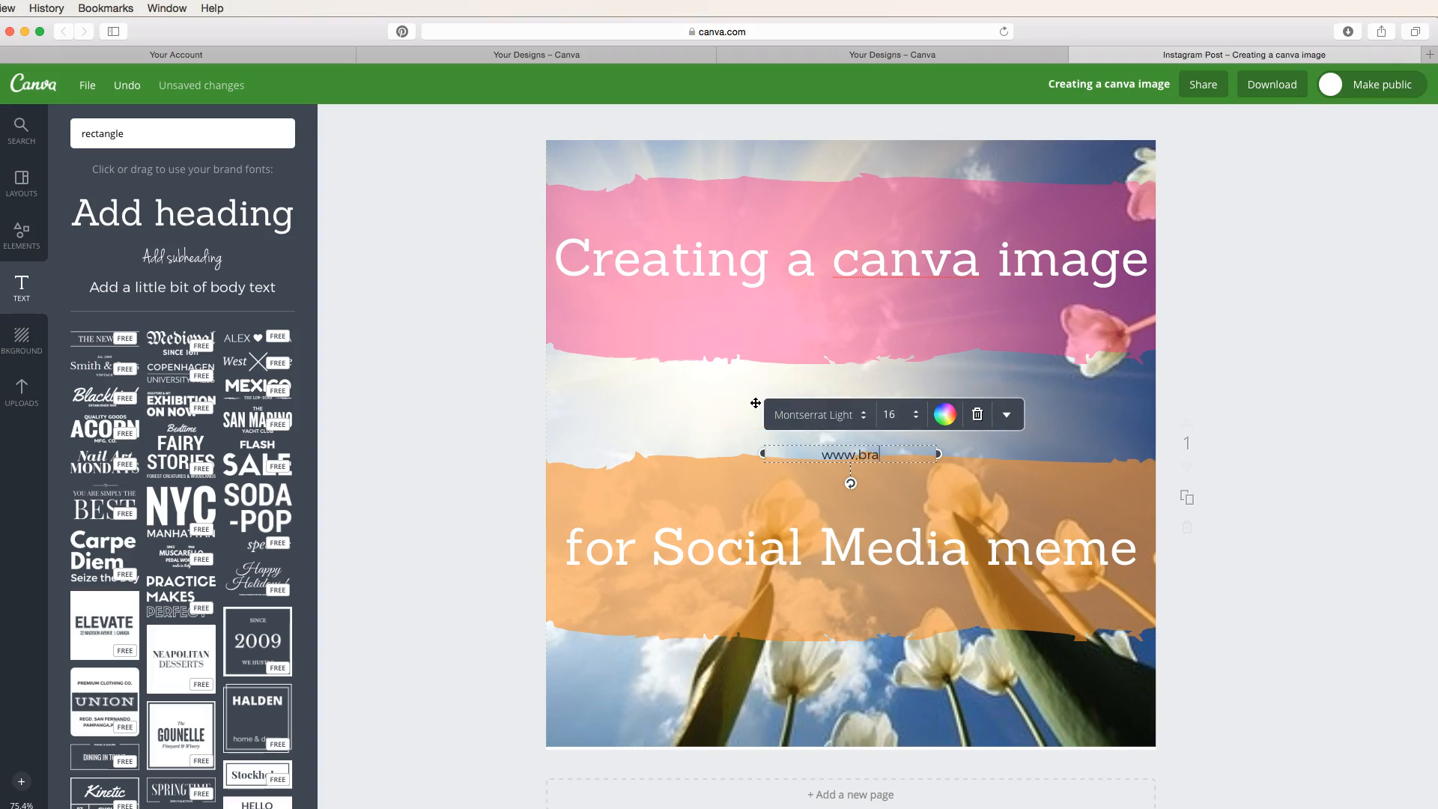
{"action": "type", "text": "nchingoutonline.co"}
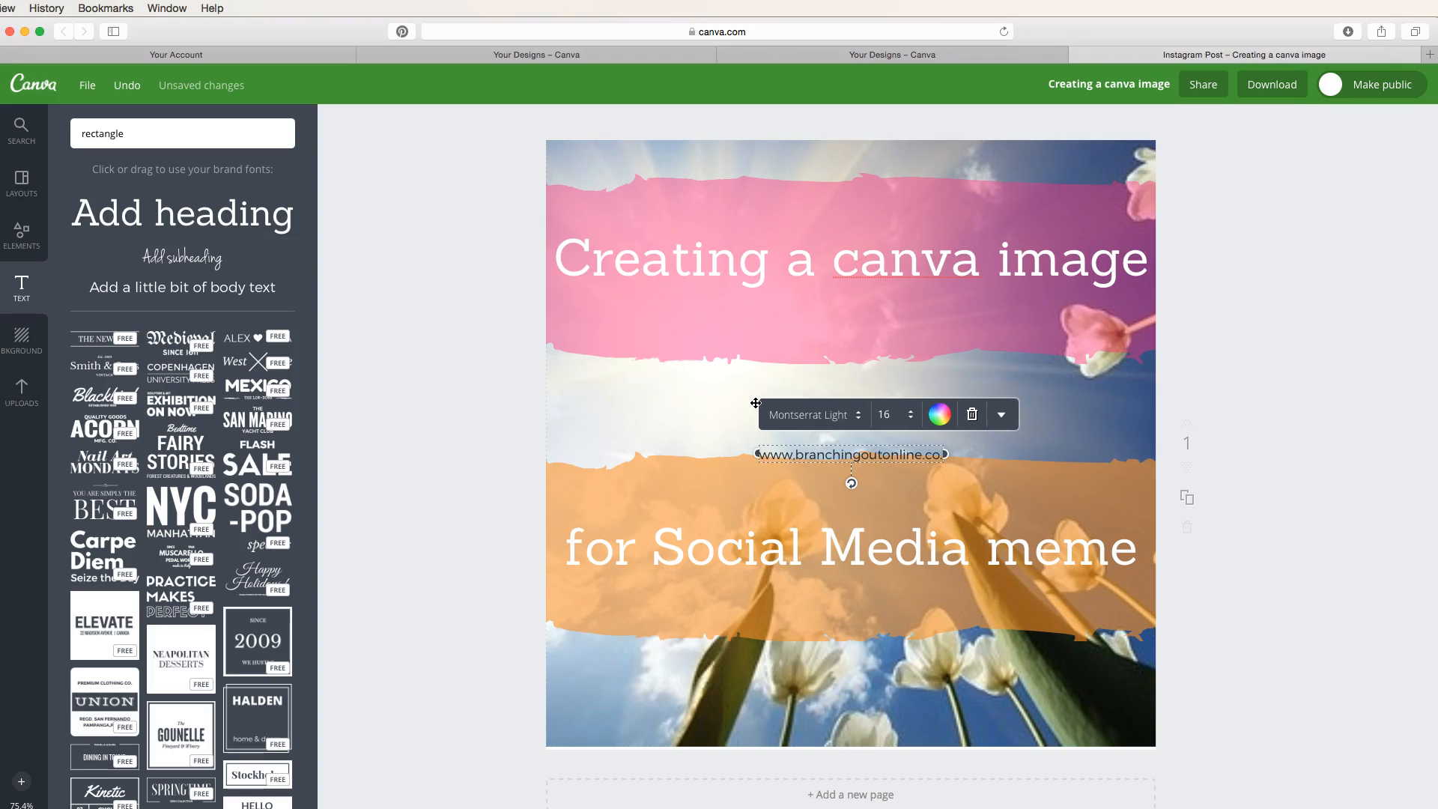
{"action": "type", "text": ".uk"}
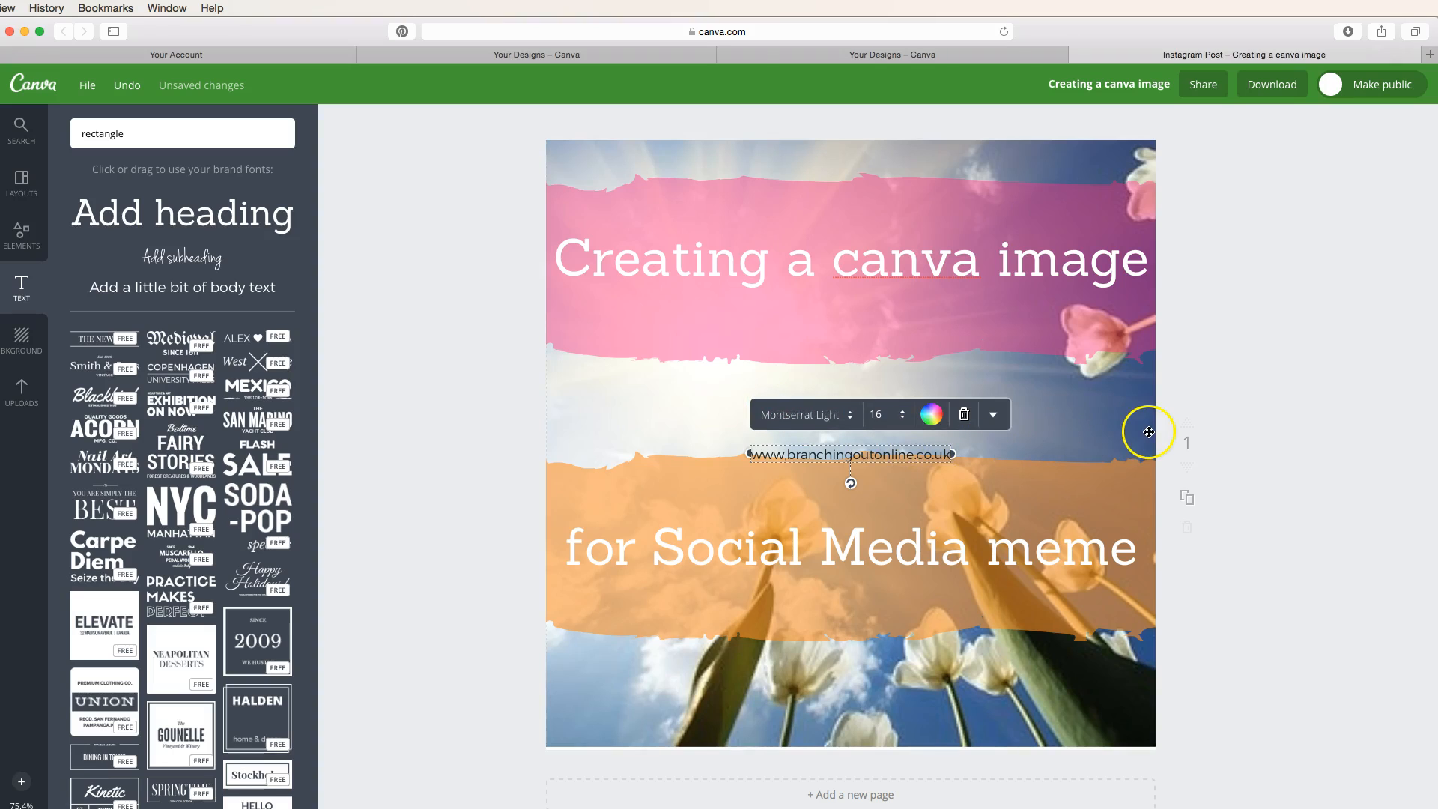
- Move the web address to the photo's lower-right corner and colour it white
{"action": "left_click_drag", "start_coordinate": [895, 452], "coordinate": [1098, 735]}
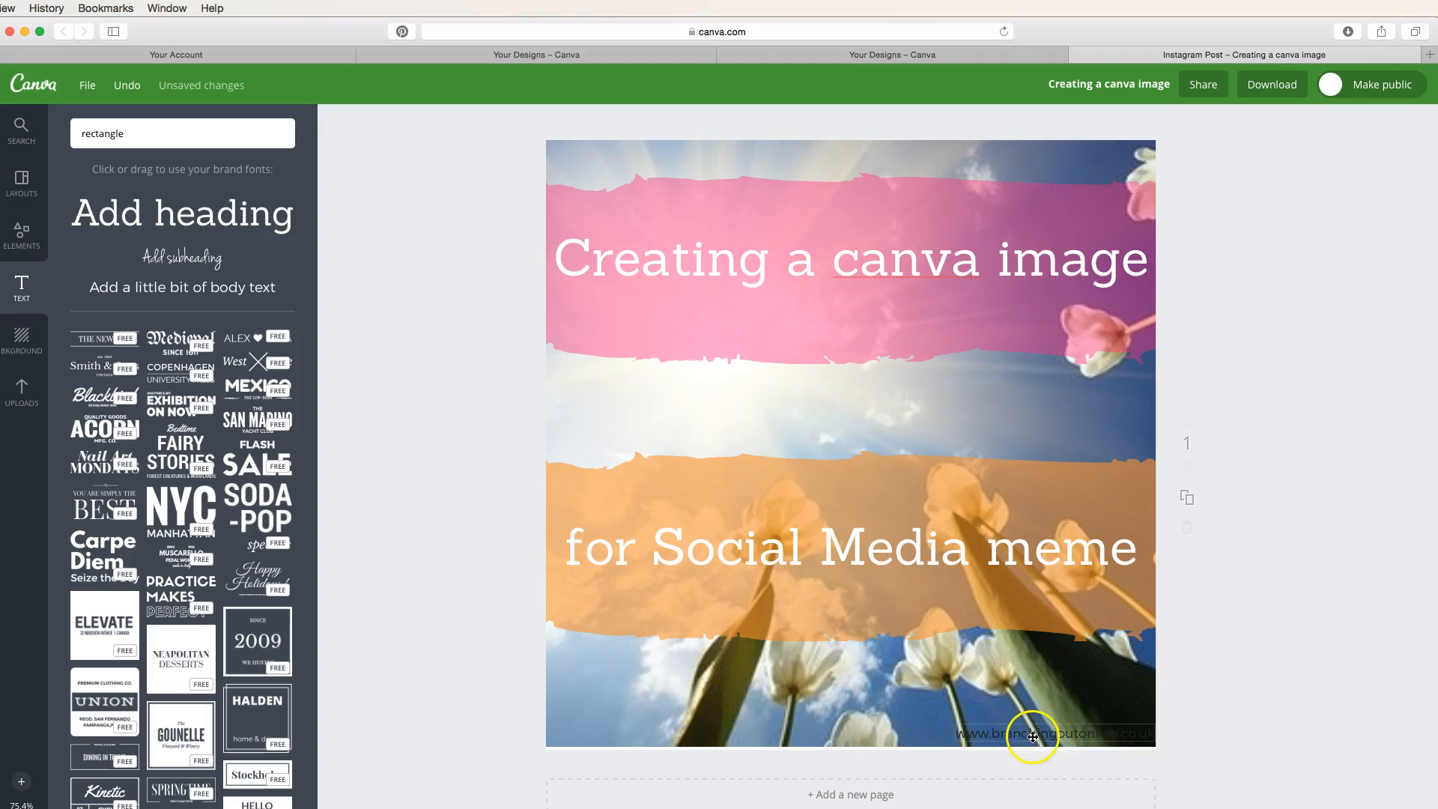
{"action": "left_click", "coordinate": [1135, 694]}
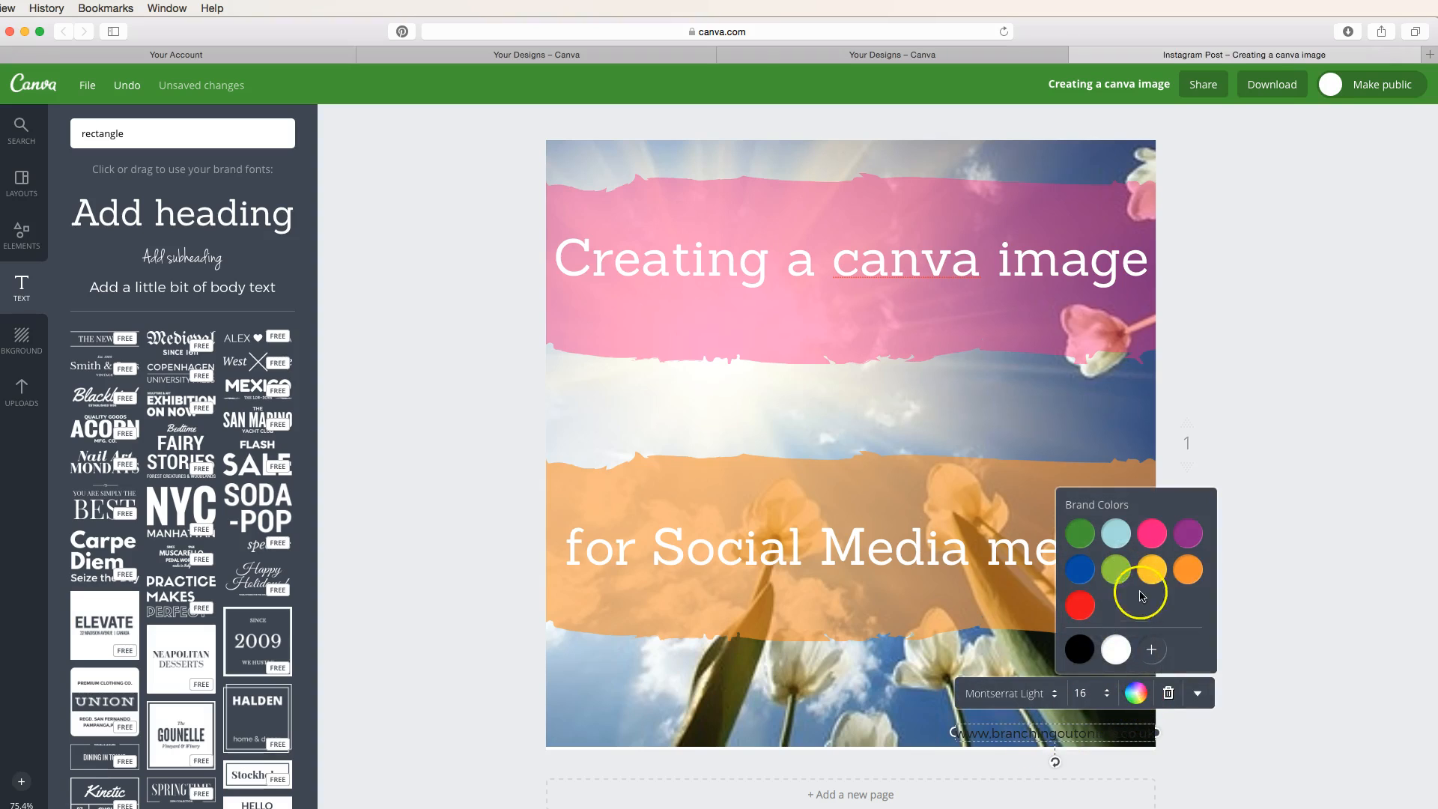
{"action": "left_click", "coordinate": [1114, 651]}
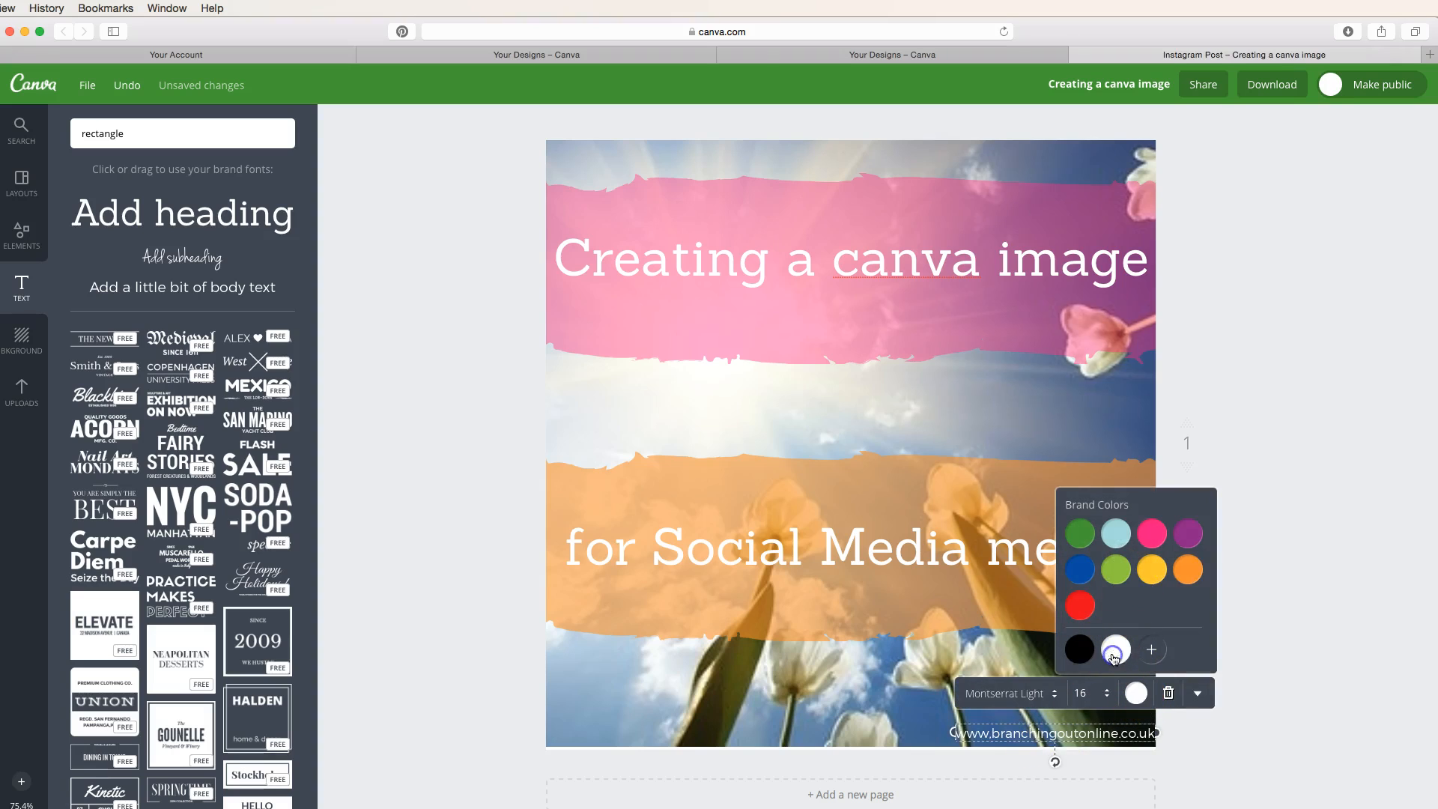
{"action": "left_click", "coordinate": [1305, 511]}
- Add the uploaded multicoloured petal logo, shrink it and place it just above the web address
{"action": "left_click", "coordinate": [25, 403]}
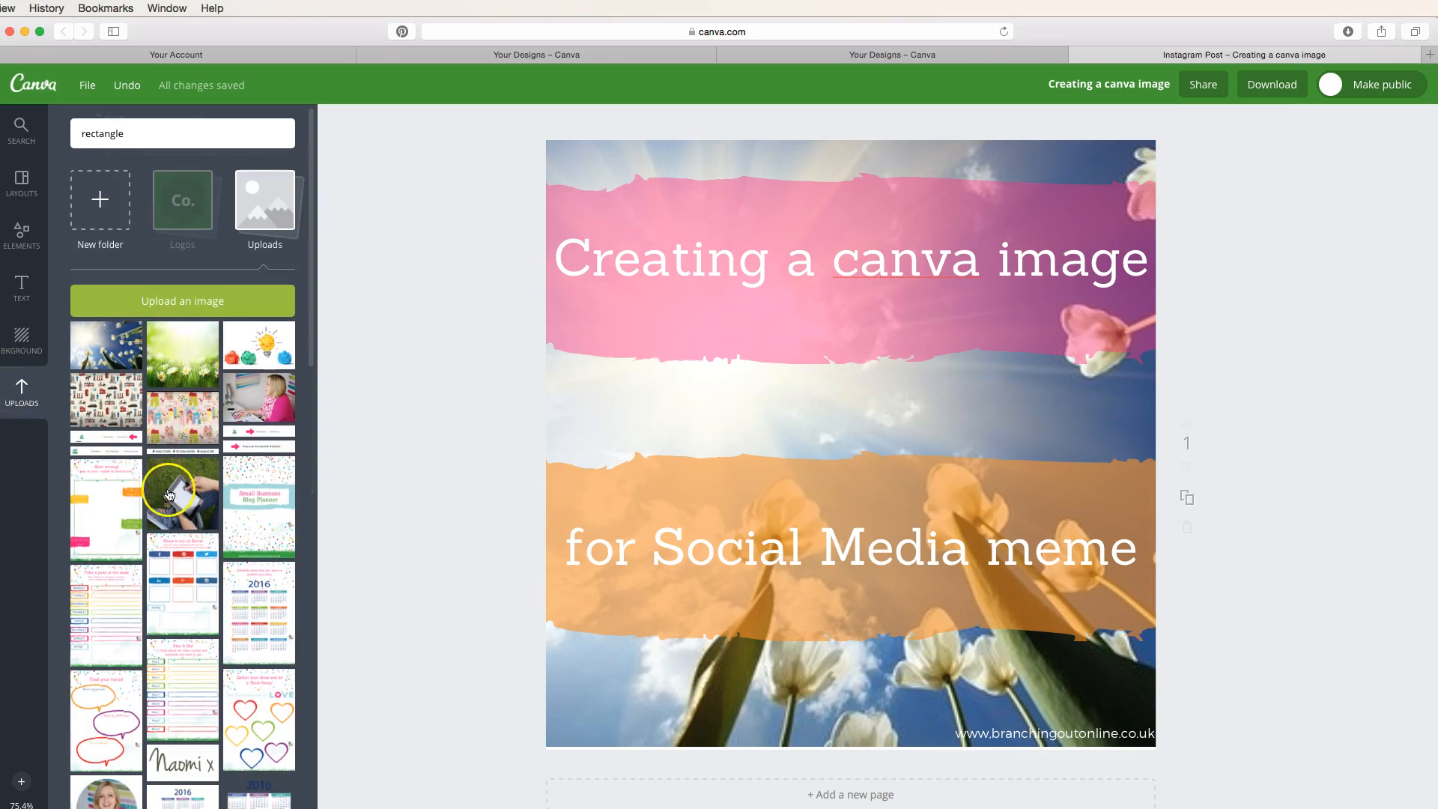
{"action": "scroll", "coordinate": [169, 495], "scroll_direction": "down", "scroll_amount": 10}
{"action": "scroll", "coordinate": [154, 495], "scroll_direction": "down", "scroll_amount": 20}
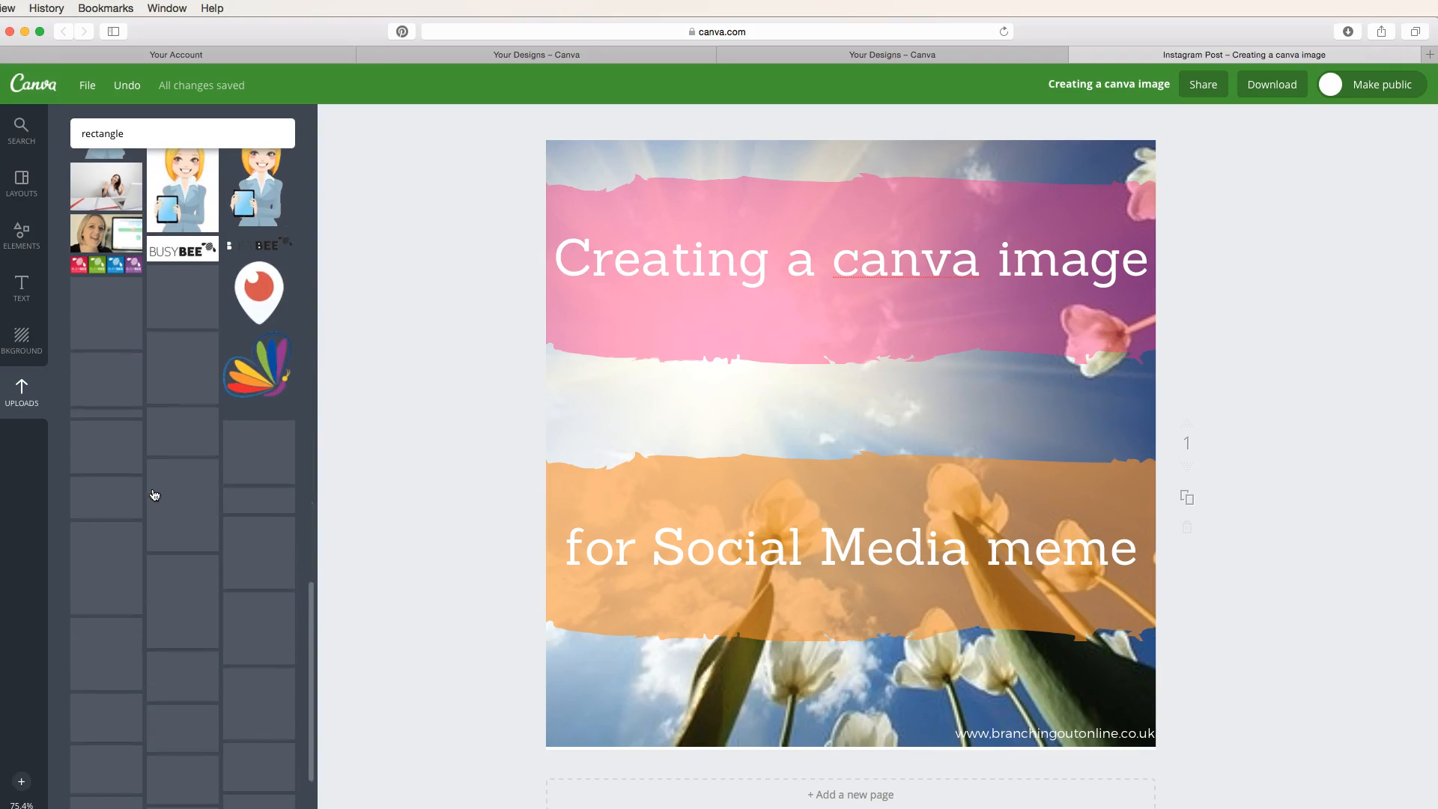
{"action": "left_click_drag", "start_coordinate": [267, 374], "coordinate": [1067, 642]}
{"action": "left_click_drag", "start_coordinate": [1139, 547], "coordinate": [1118, 715]}
{"action": "left_click", "coordinate": [1245, 609]}
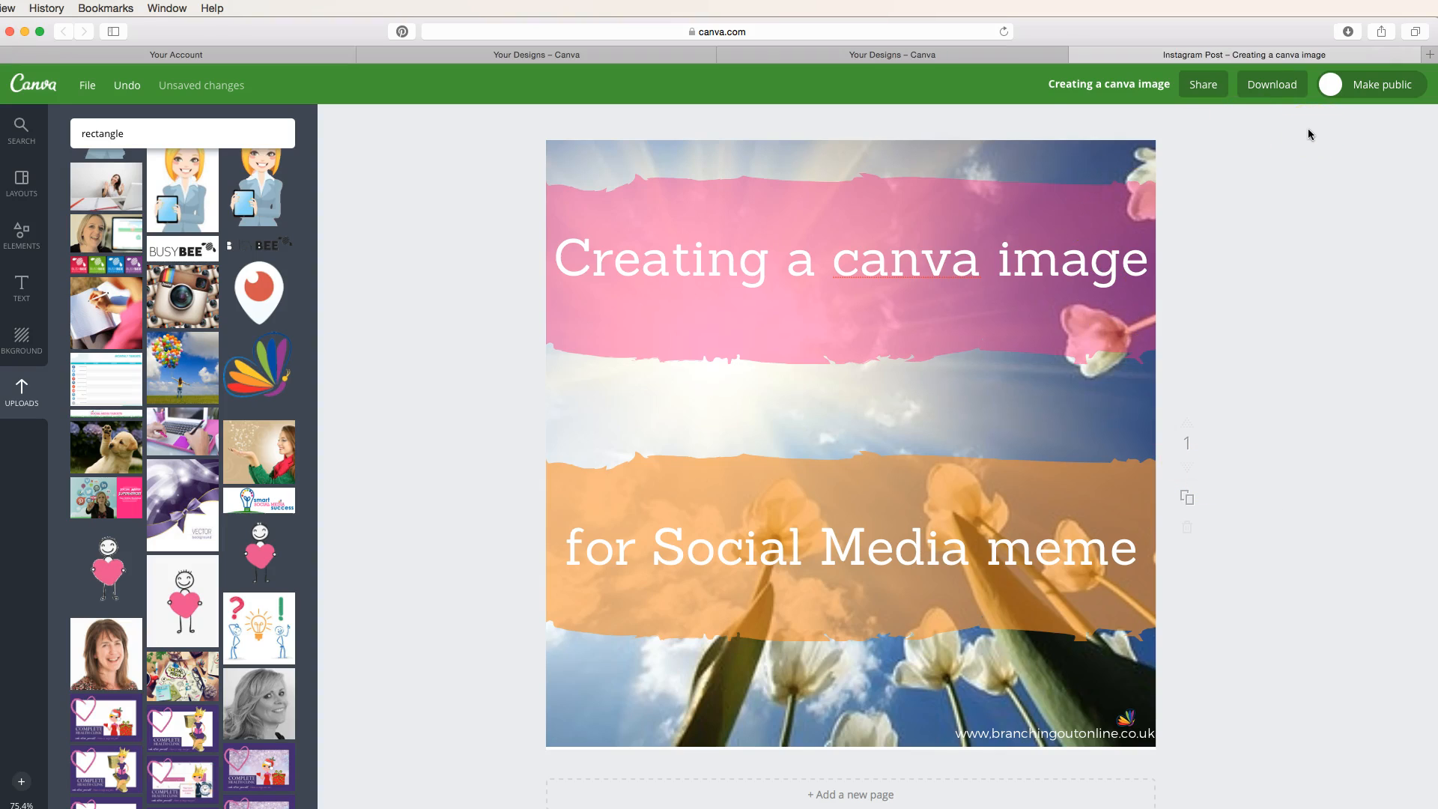
- Download the design as a high quality PNG and move the opened image's window into view
{"action": "left_click", "coordinate": [1271, 86]}
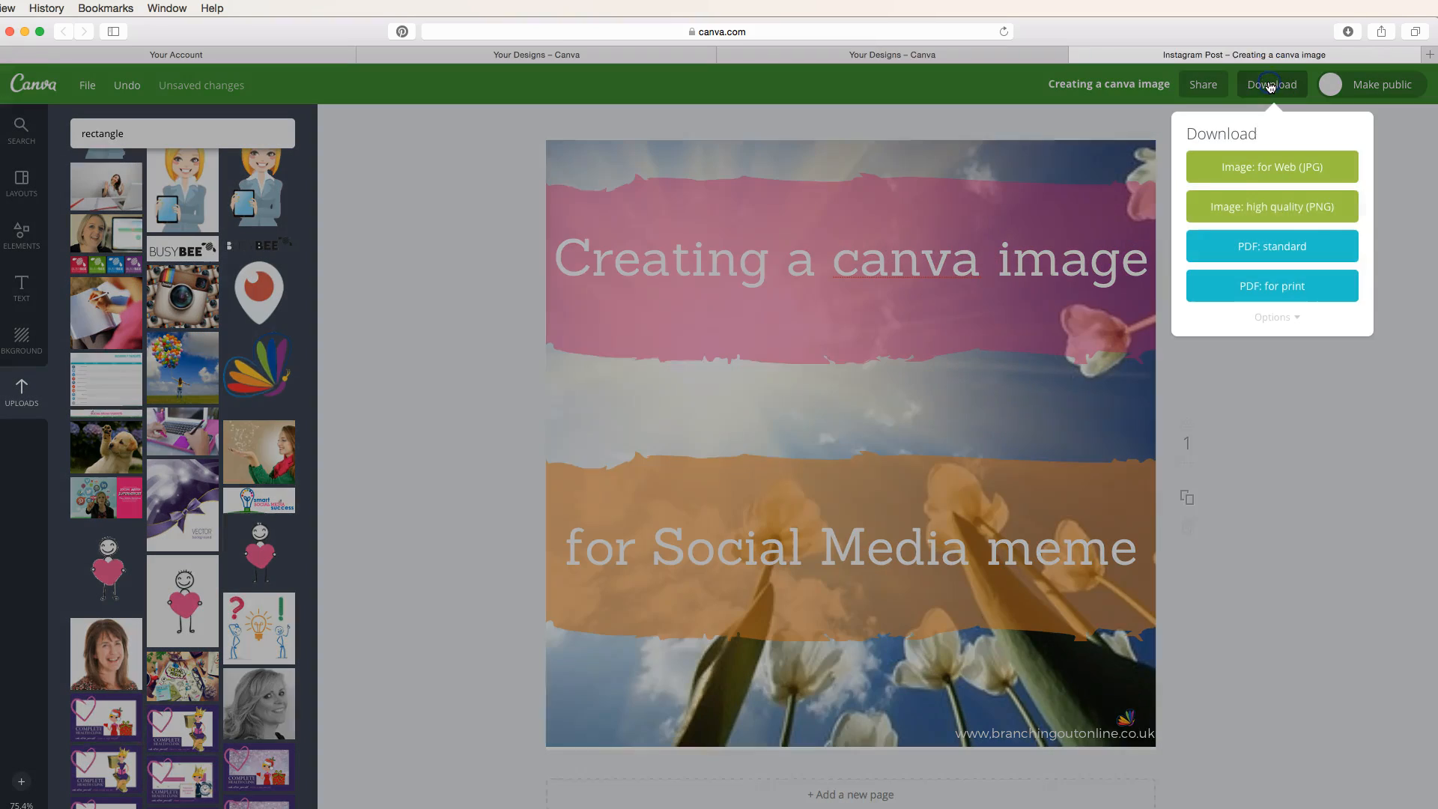
{"action": "left_click", "coordinate": [1253, 208]}
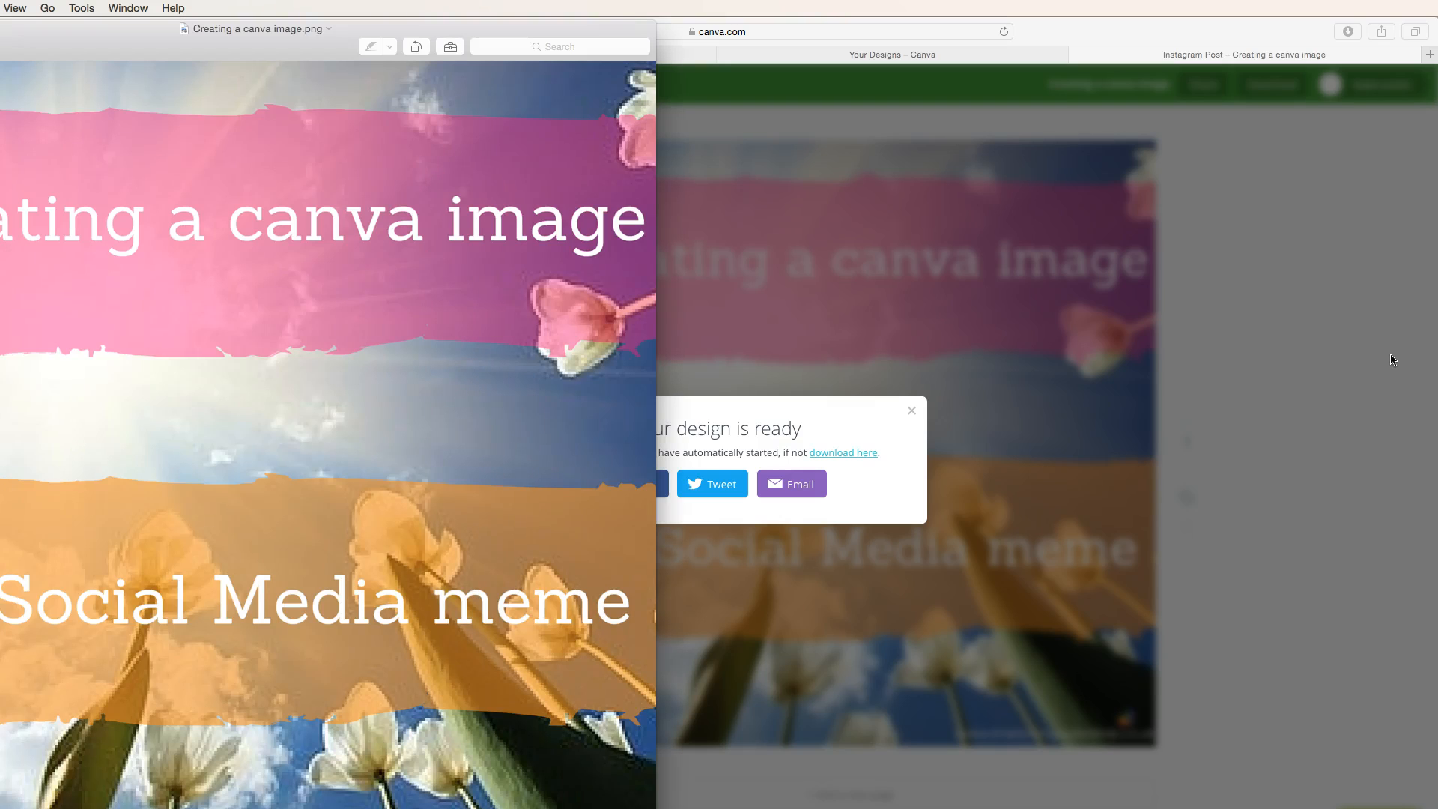
{"action": "left_click_drag", "start_coordinate": [2, 34], "coordinate": [124, 34]}
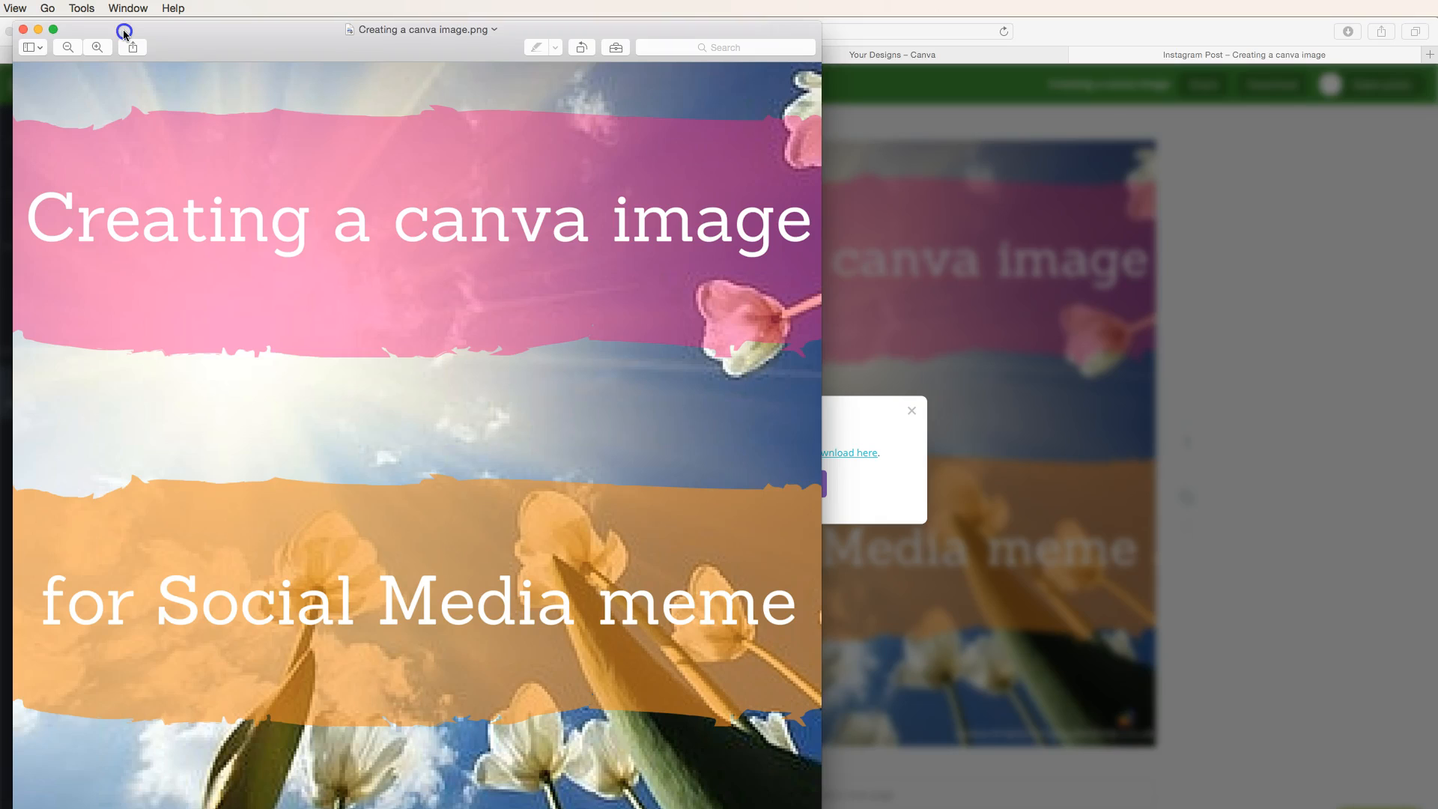